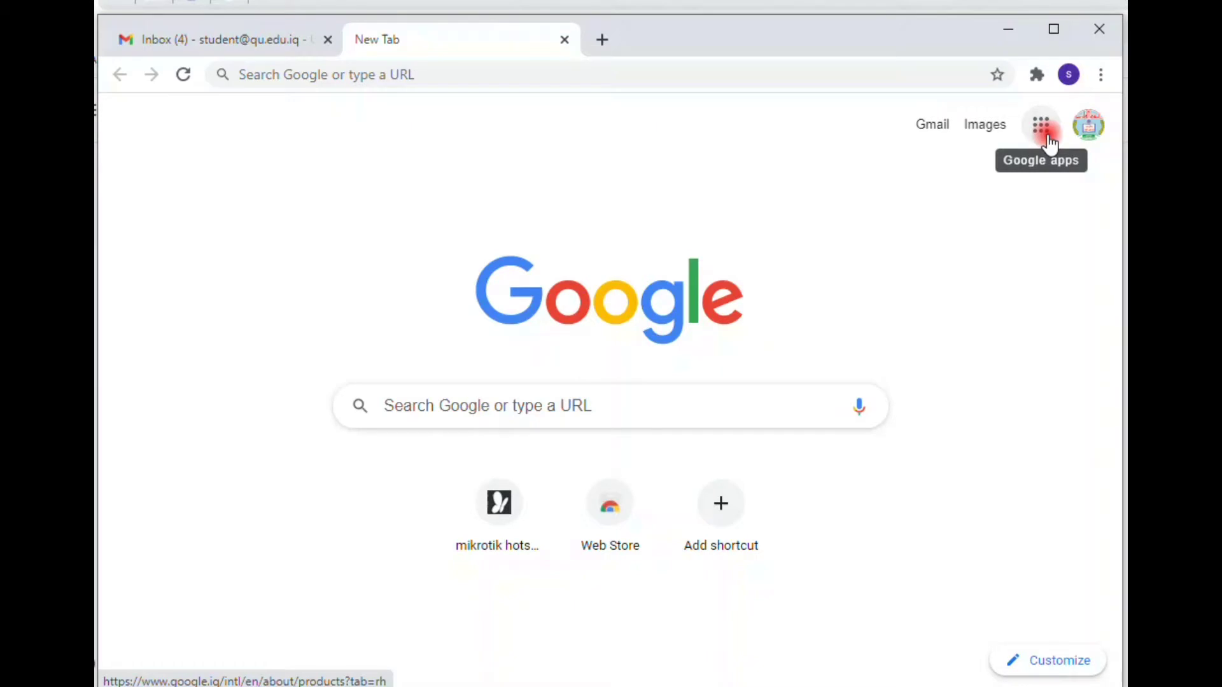
Open Google Classroom from the list of Google apps
{"action": "left_click", "coordinate": [1043, 131]}
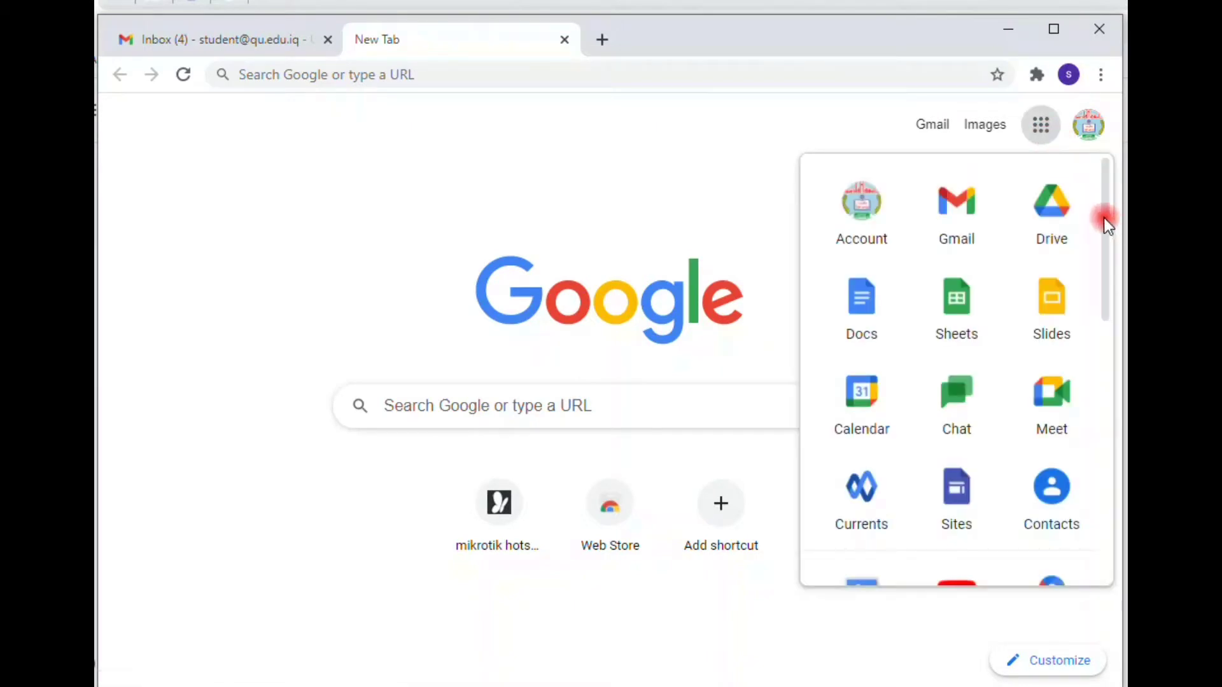
{"action": "left_click_drag", "start_coordinate": [1105, 219], "coordinate": [1075, 532]}
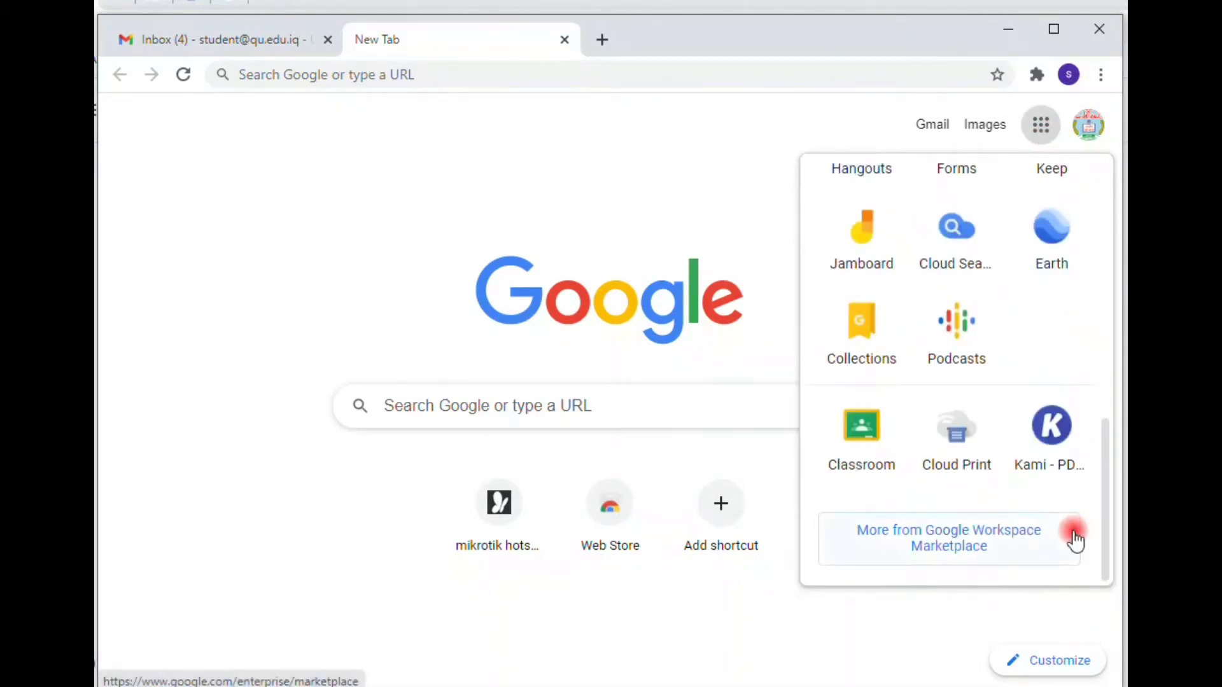
{"action": "left_click", "coordinate": [859, 429]}
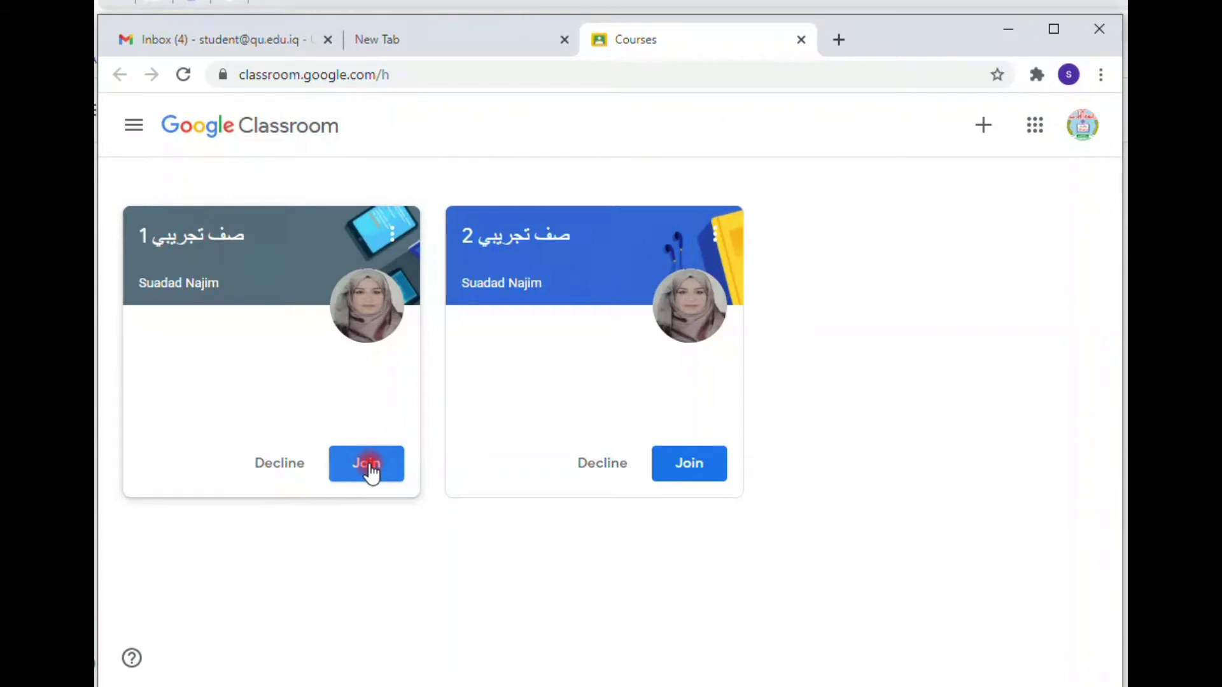
Open the Gmail invitation for "صف تجريبي 1" and join the class from that email
{"action": "left_click", "coordinate": [280, 39]}
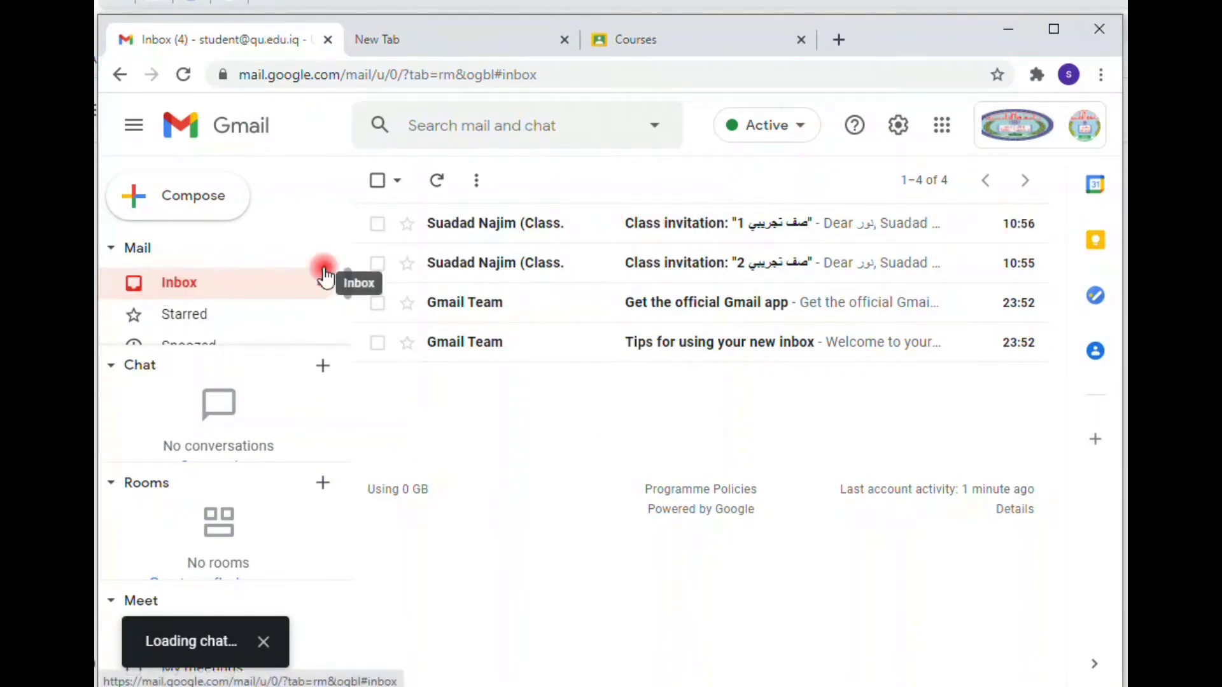
{"action": "left_click", "coordinate": [573, 231]}
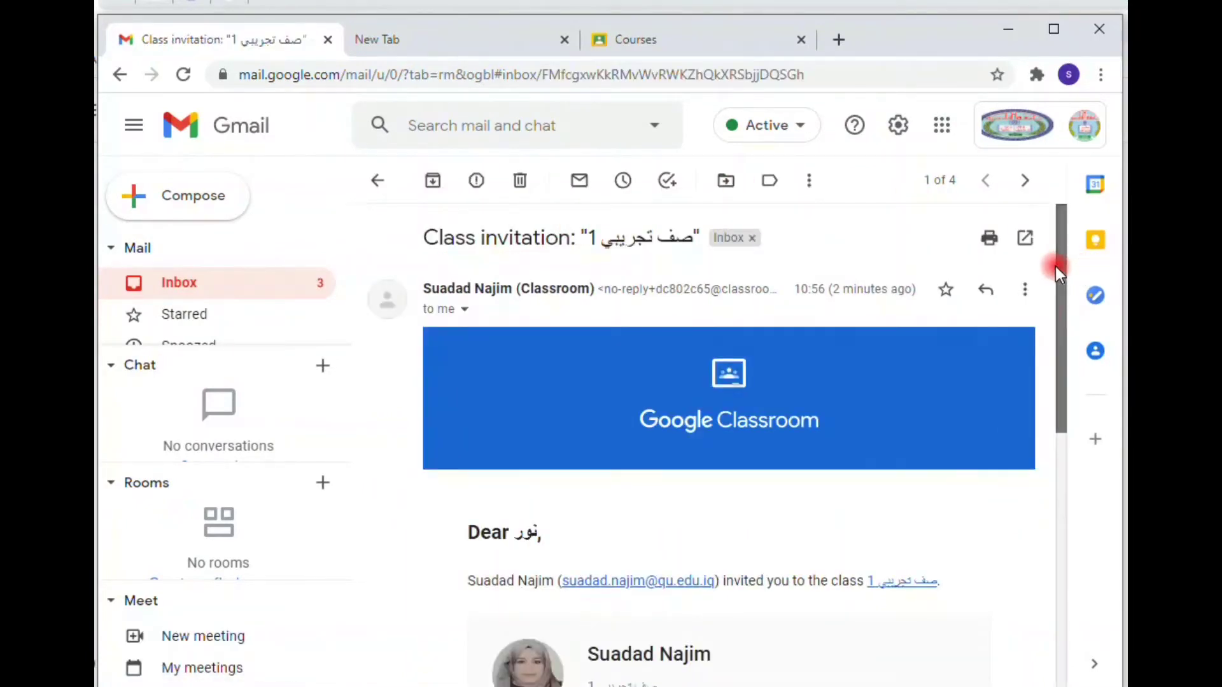
{"action": "left_click_drag", "start_coordinate": [1055, 266], "coordinate": [1040, 409]}
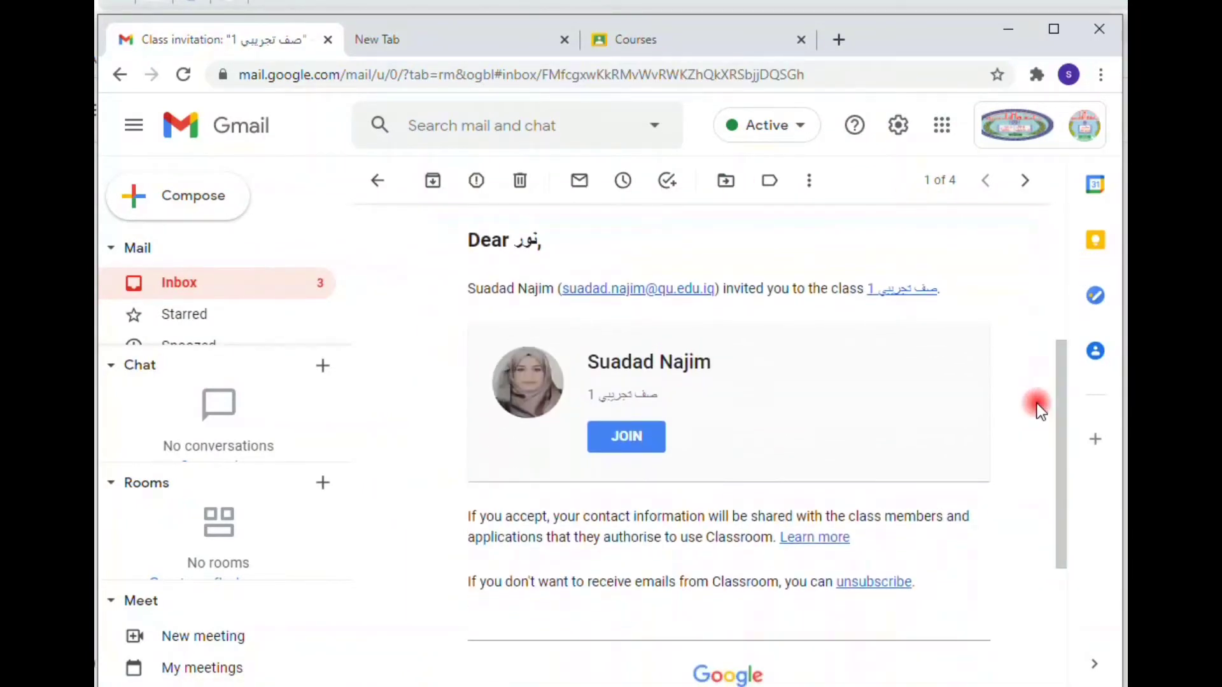
{"action": "left_click", "coordinate": [627, 439]}
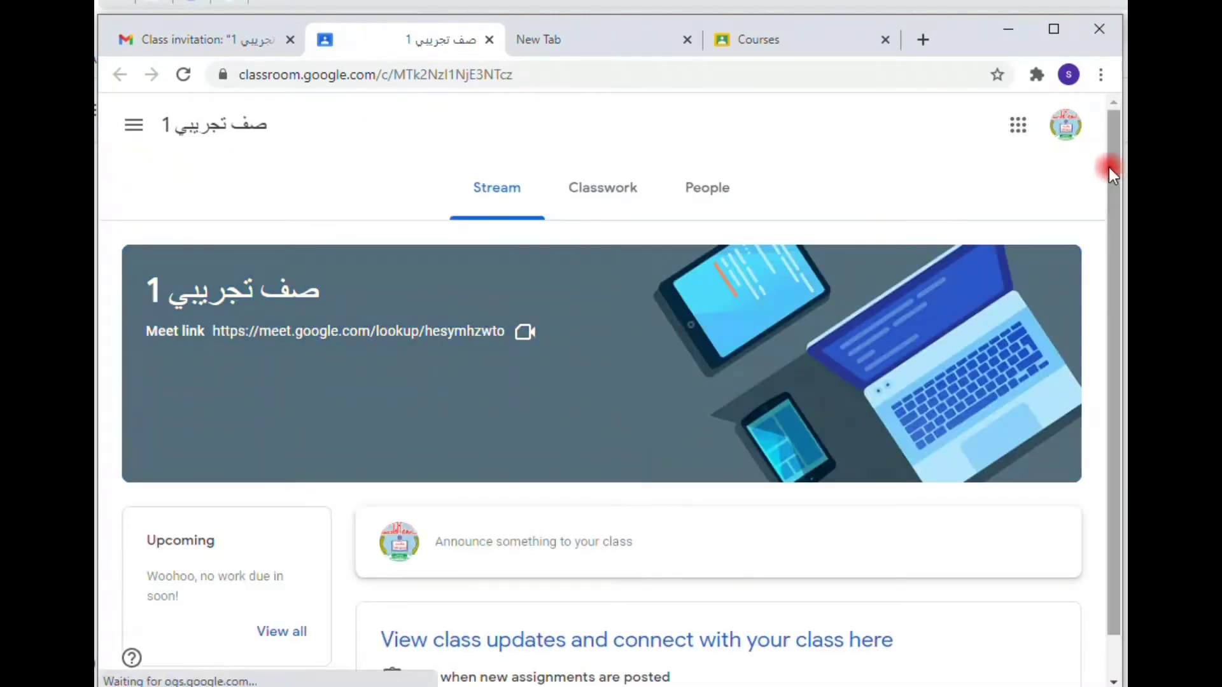
{"action": "left_click_drag", "start_coordinate": [1109, 167], "coordinate": [1101, 124]}
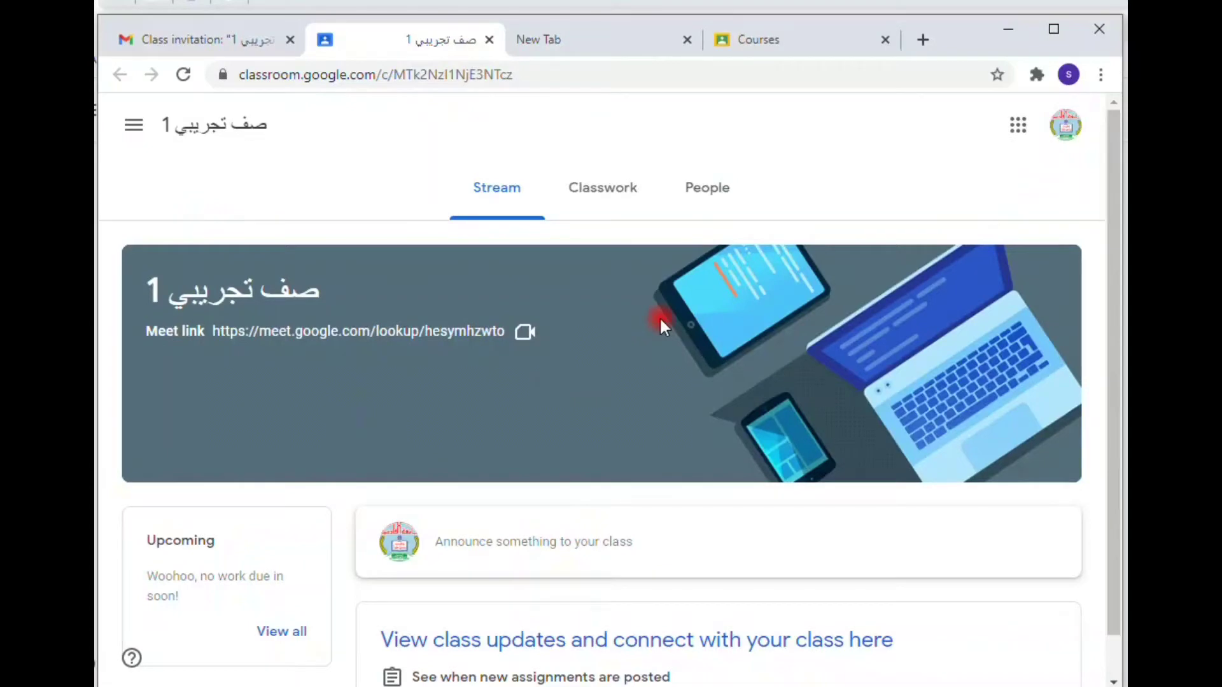
Return to the Classroom course list and join the class "صف تجريبي 2" from its card
{"action": "left_click", "coordinate": [782, 46]}
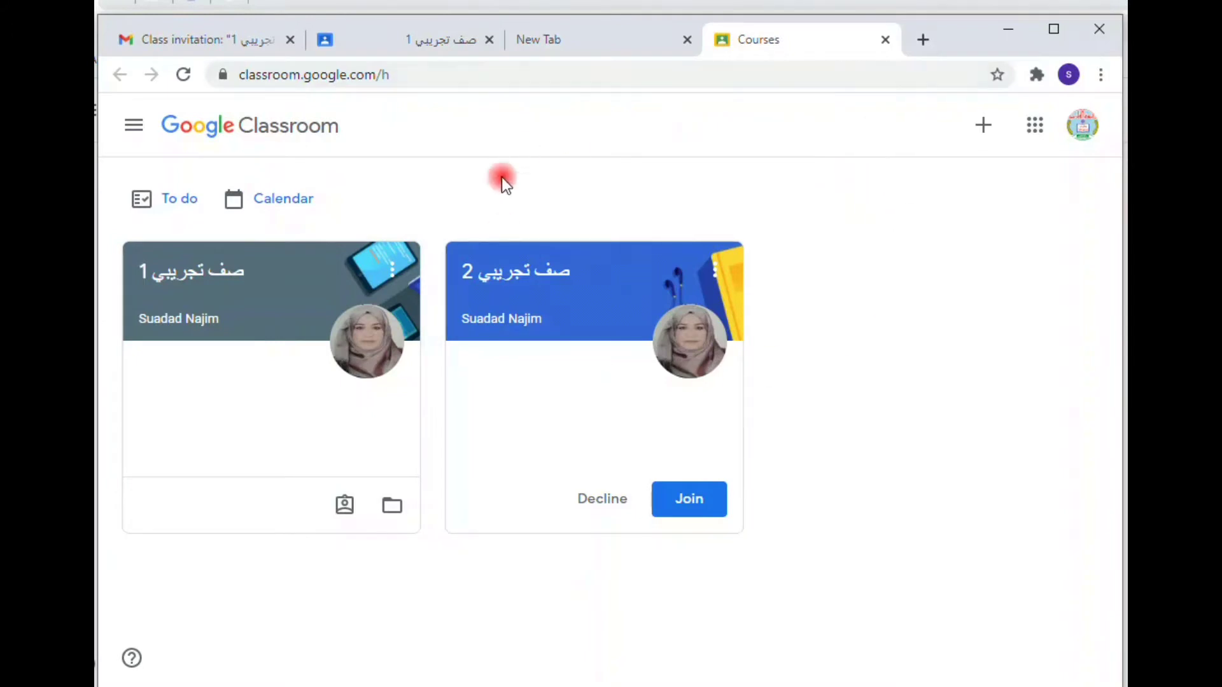
{"action": "left_click", "coordinate": [1032, 129]}
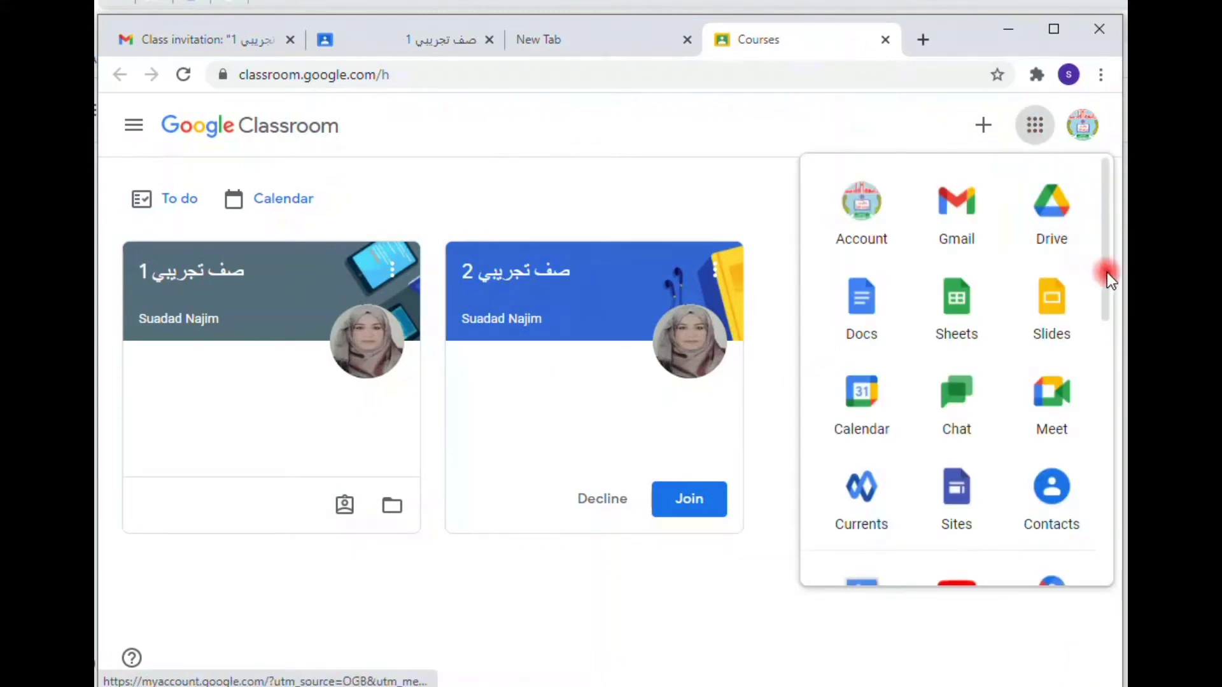
{"action": "left_click_drag", "start_coordinate": [1106, 272], "coordinate": [1105, 502]}
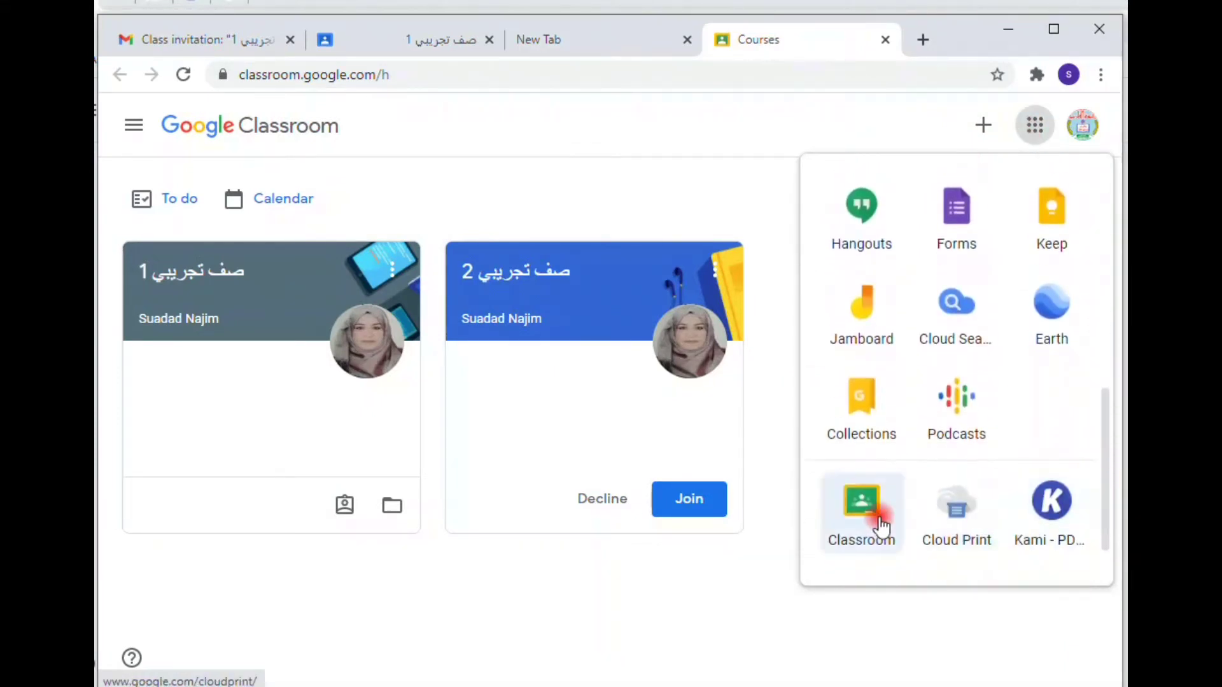
{"action": "left_click", "coordinate": [682, 501]}
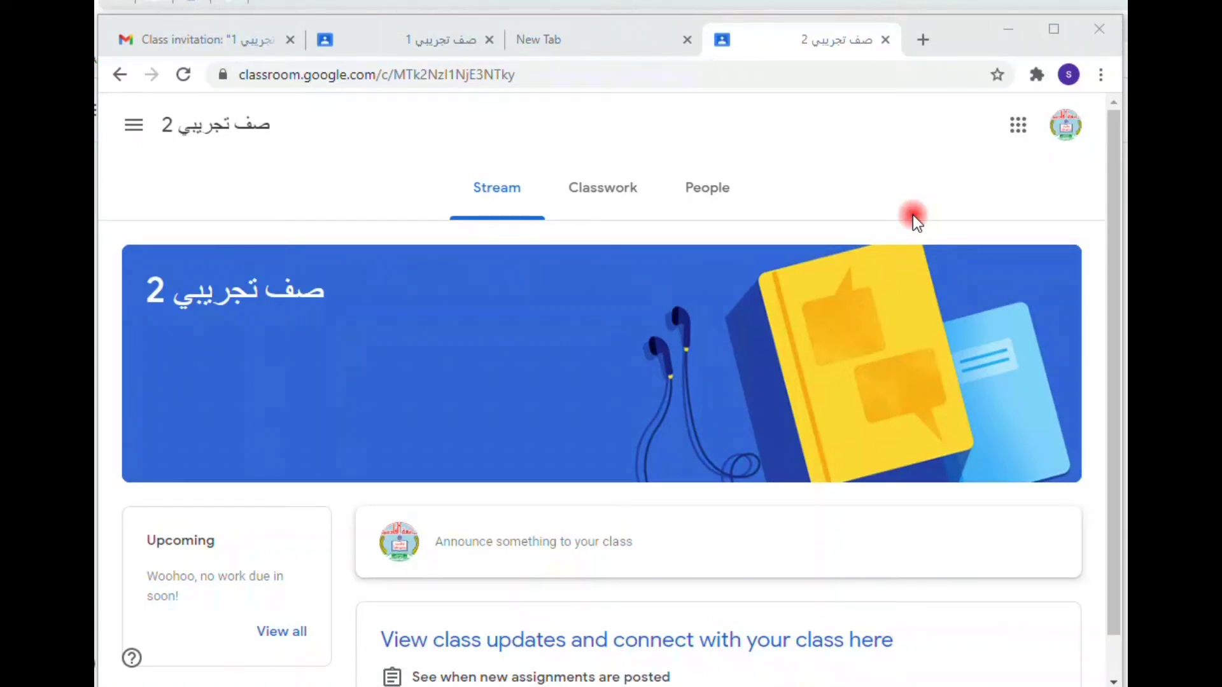
Open the Language settings under Data & personalisation in the student's Google Account
{"action": "left_click", "coordinate": [1074, 135]}
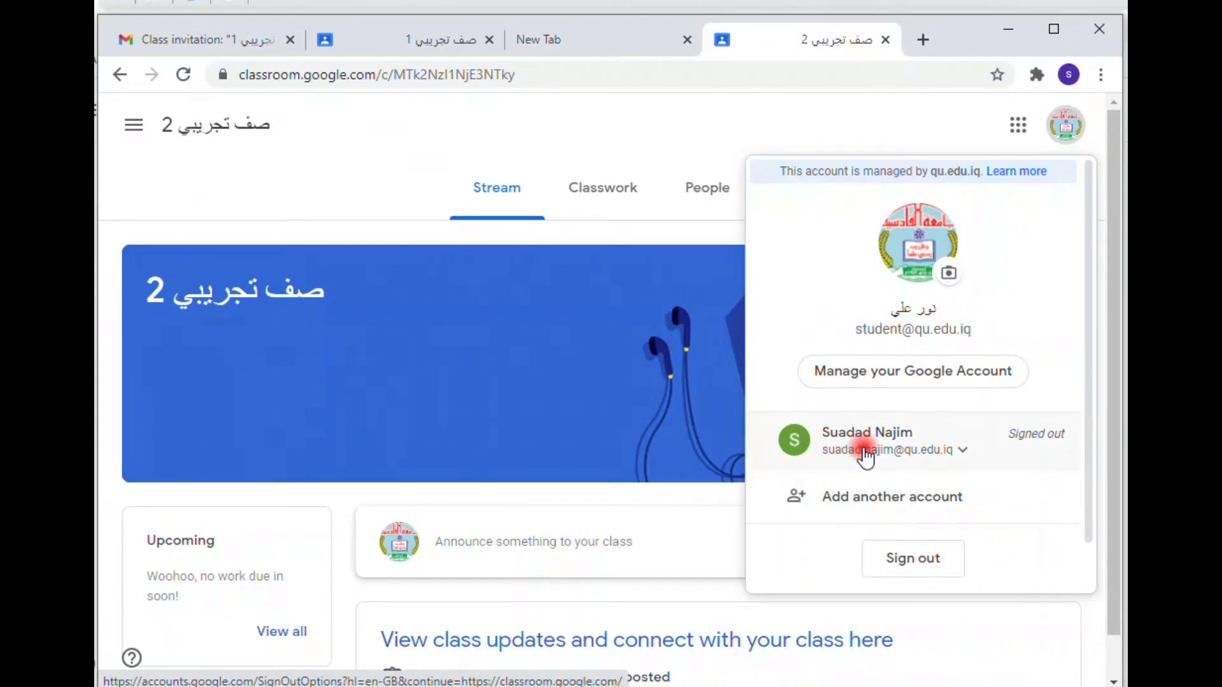
{"action": "key", "text": "ctrl+minus"}
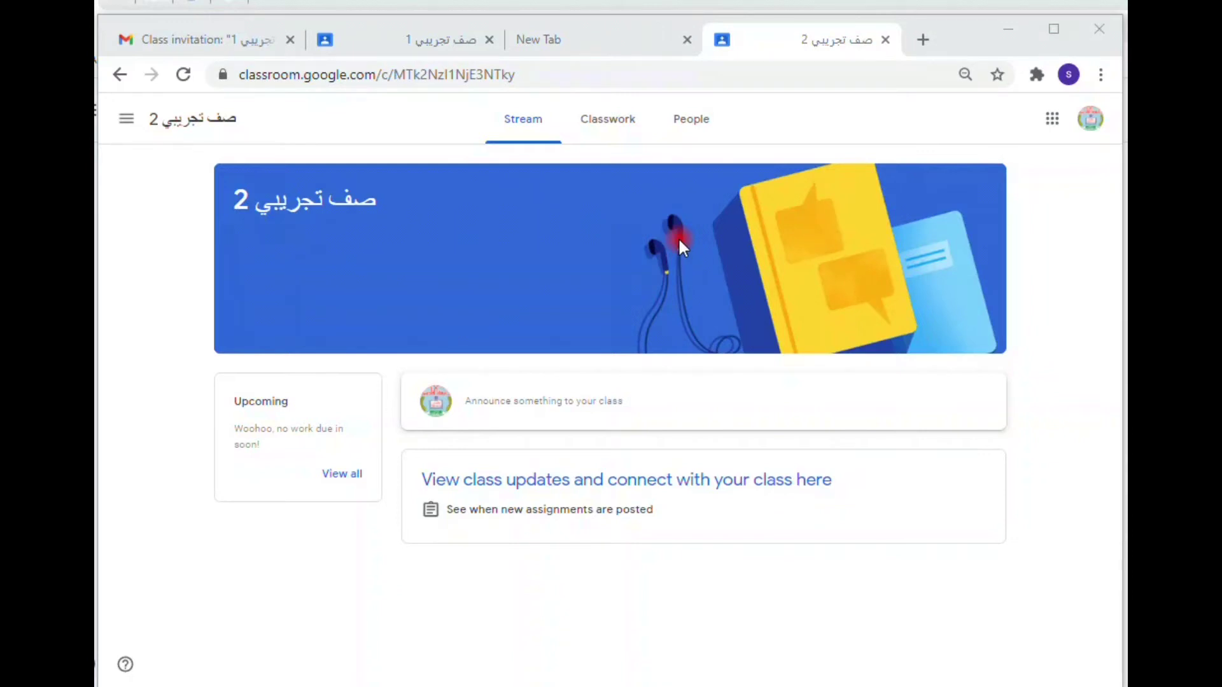
{"action": "left_click", "coordinate": [1090, 119]}
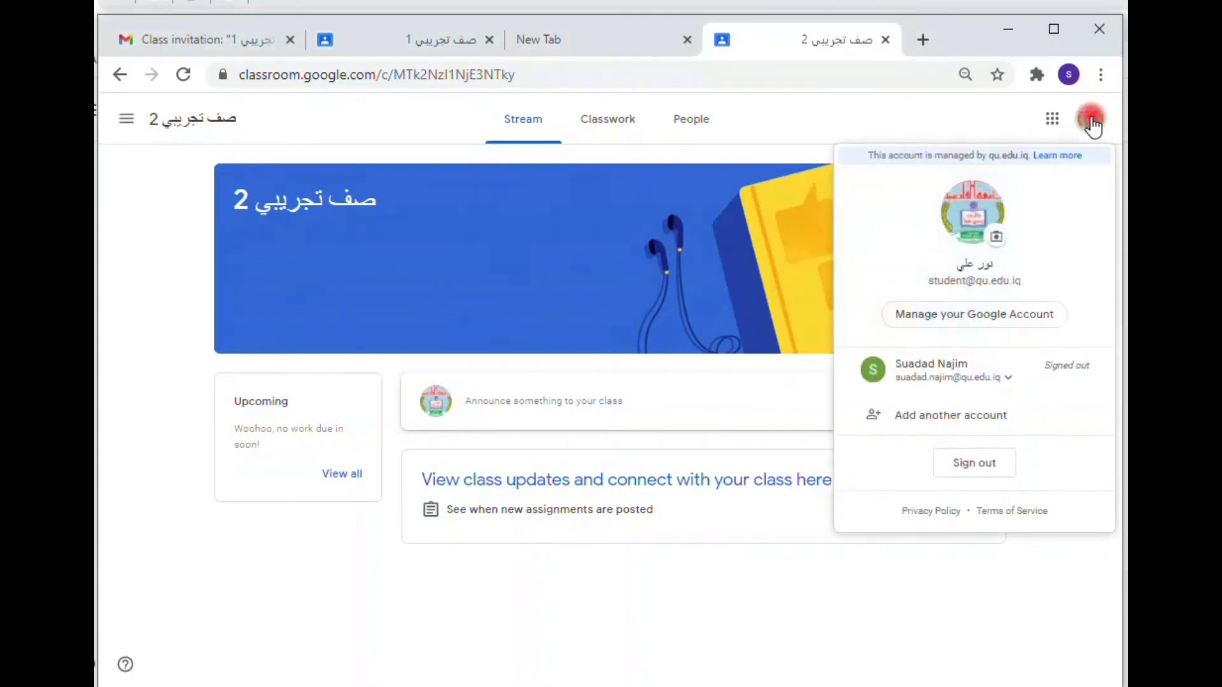
{"action": "left_click", "coordinate": [1011, 316]}
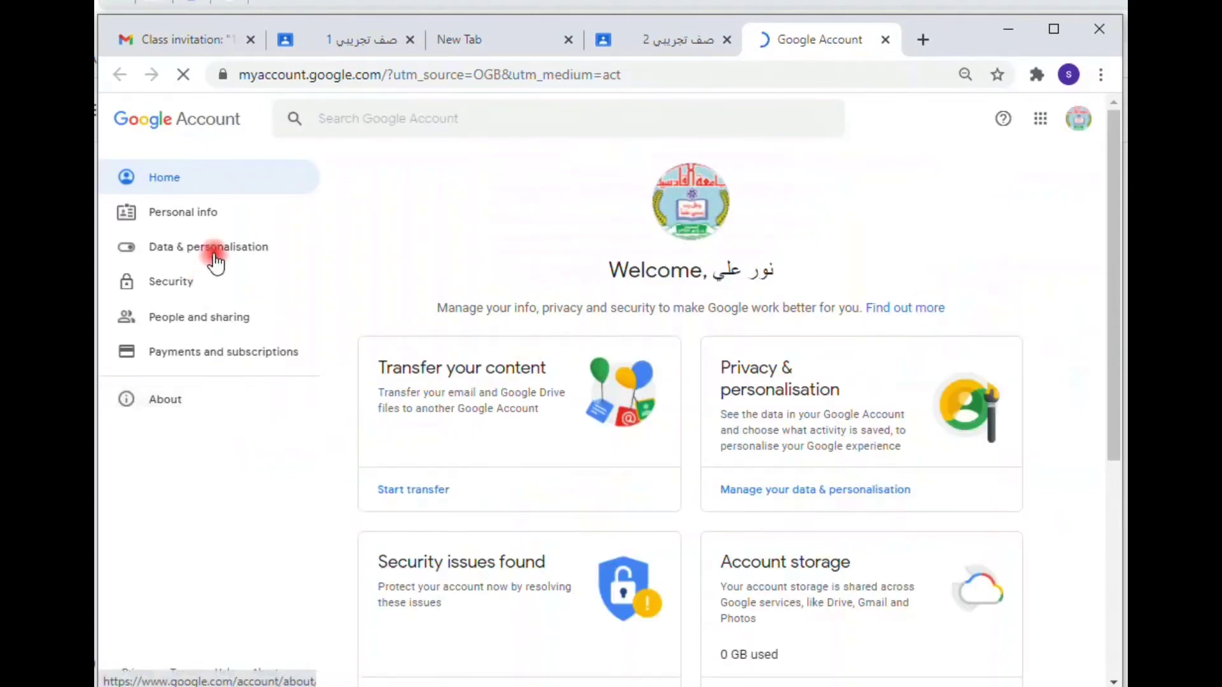
{"action": "left_click", "coordinate": [180, 253]}
{"action": "scroll", "coordinate": [1051, 622], "scroll_direction": "down", "scroll_amount": 15}
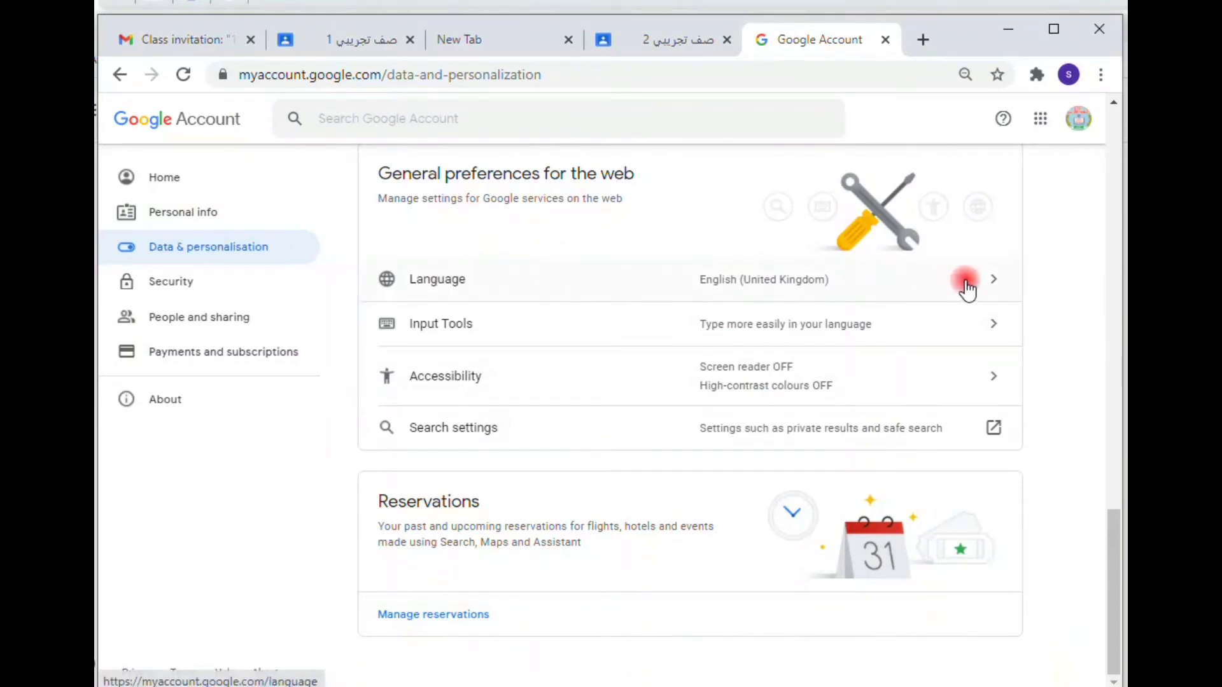
{"action": "left_click", "coordinate": [986, 283]}
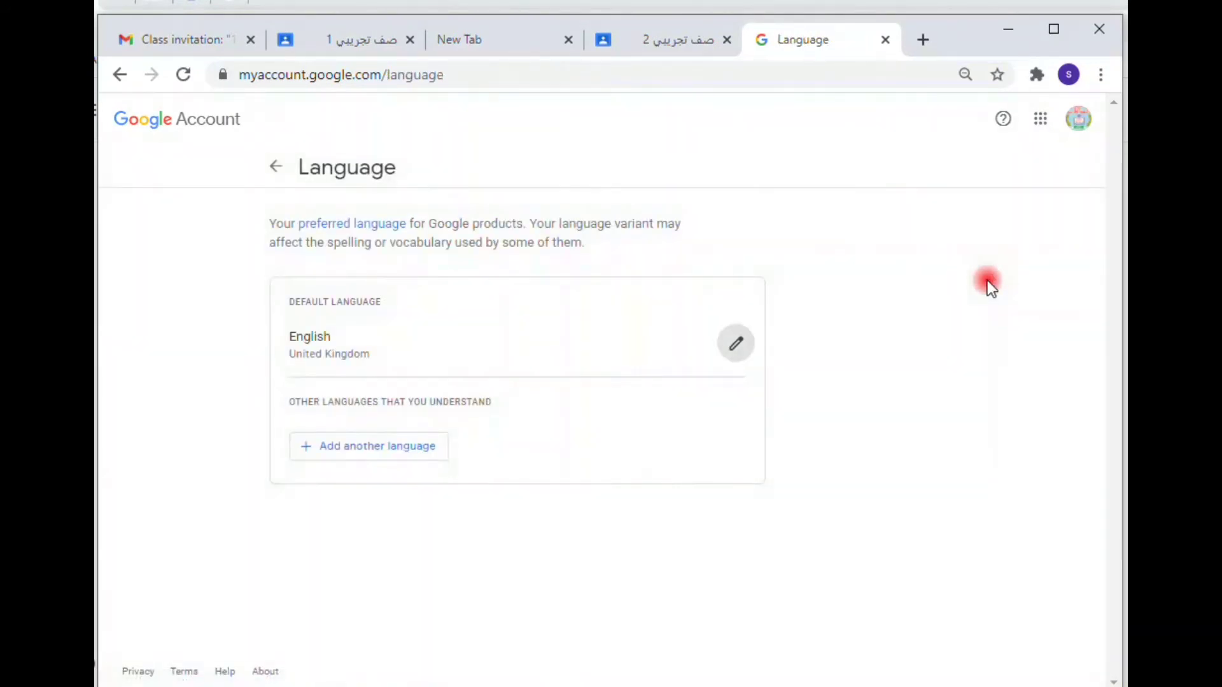
Add العربية (Arabic) with العراق (Iraq) as the country to the account's other languages
{"action": "left_click", "coordinate": [361, 462]}
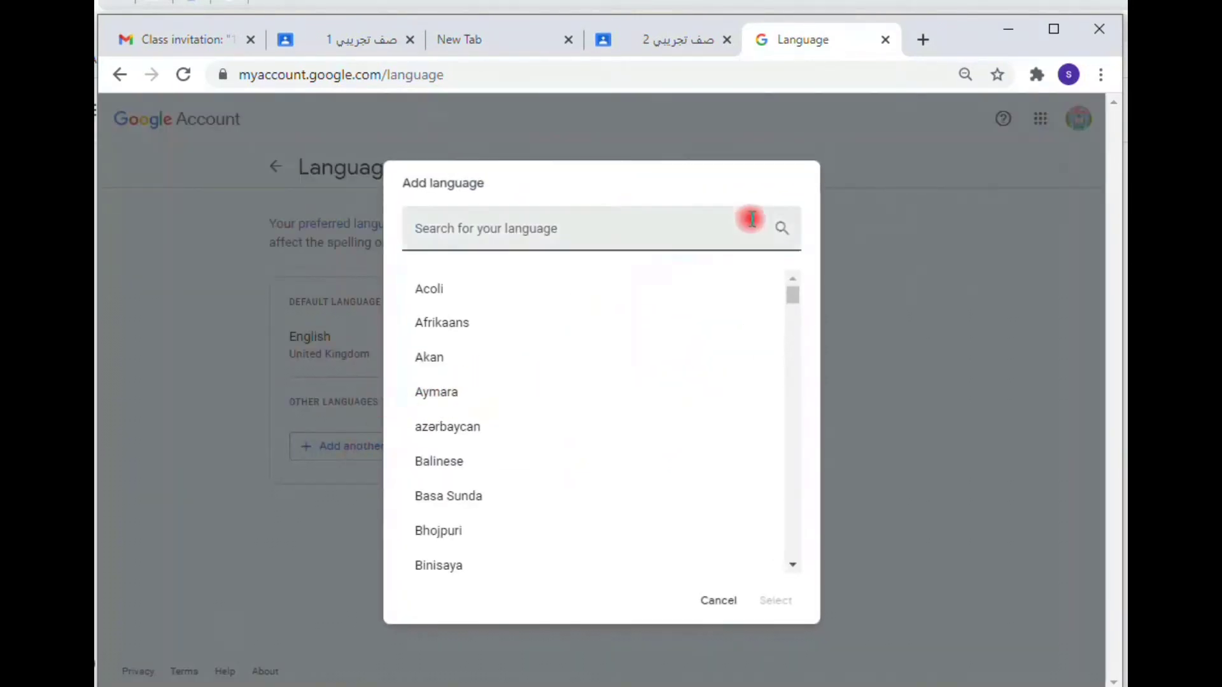
{"action": "left_click", "coordinate": [694, 222]}
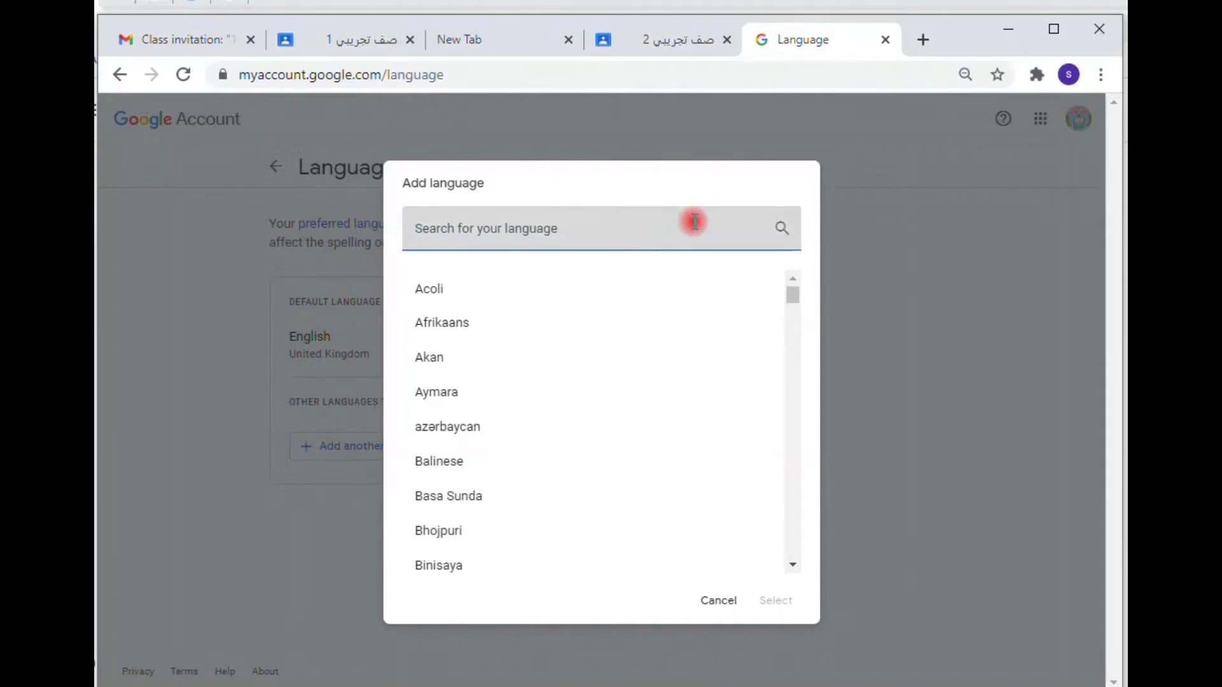
{"action": "type", "text": "ا"}
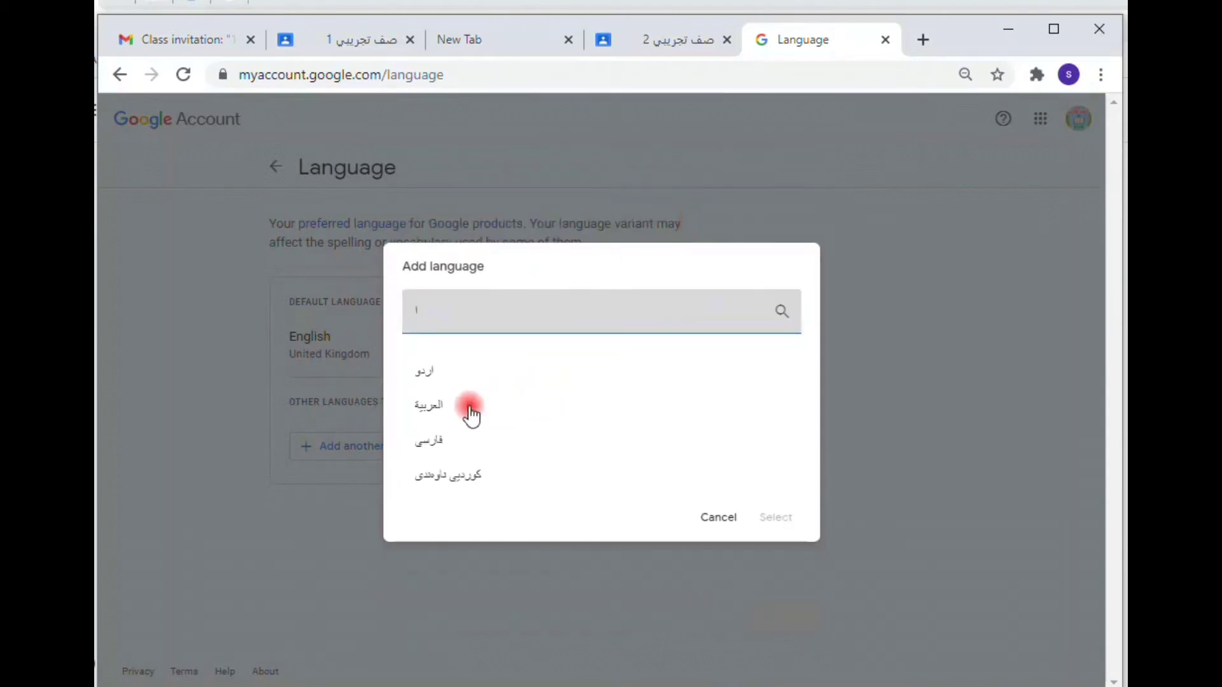
{"action": "left_click", "coordinate": [413, 408]}
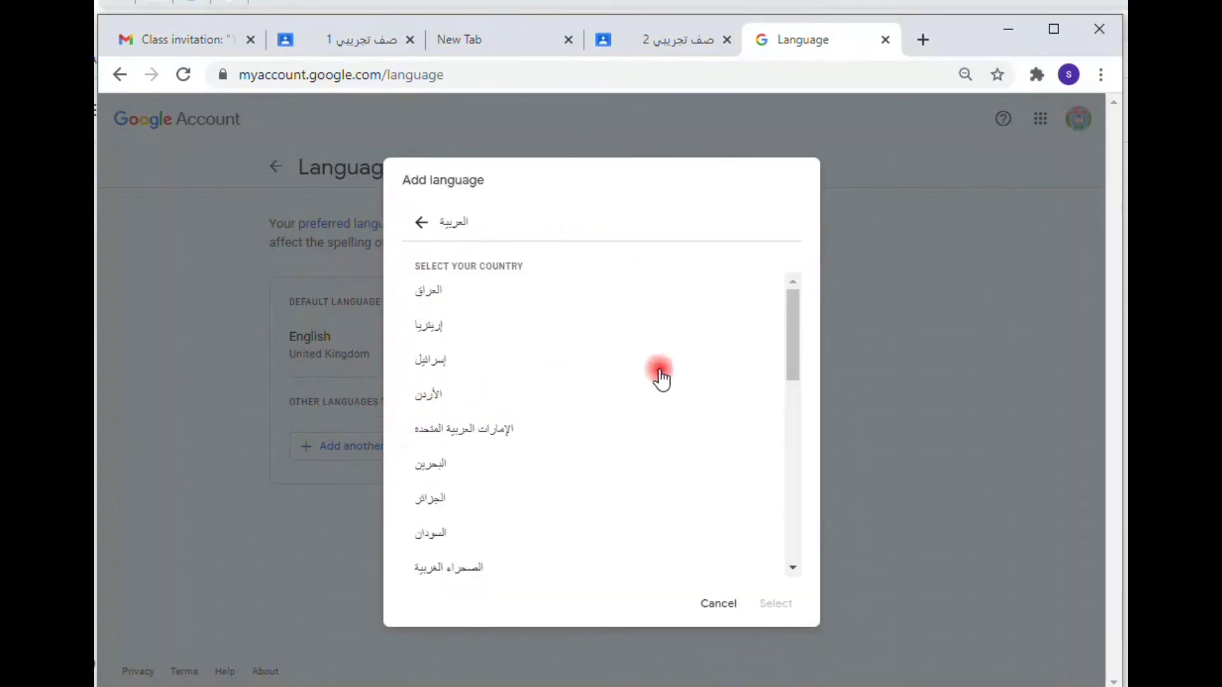
{"action": "left_click", "coordinate": [424, 294]}
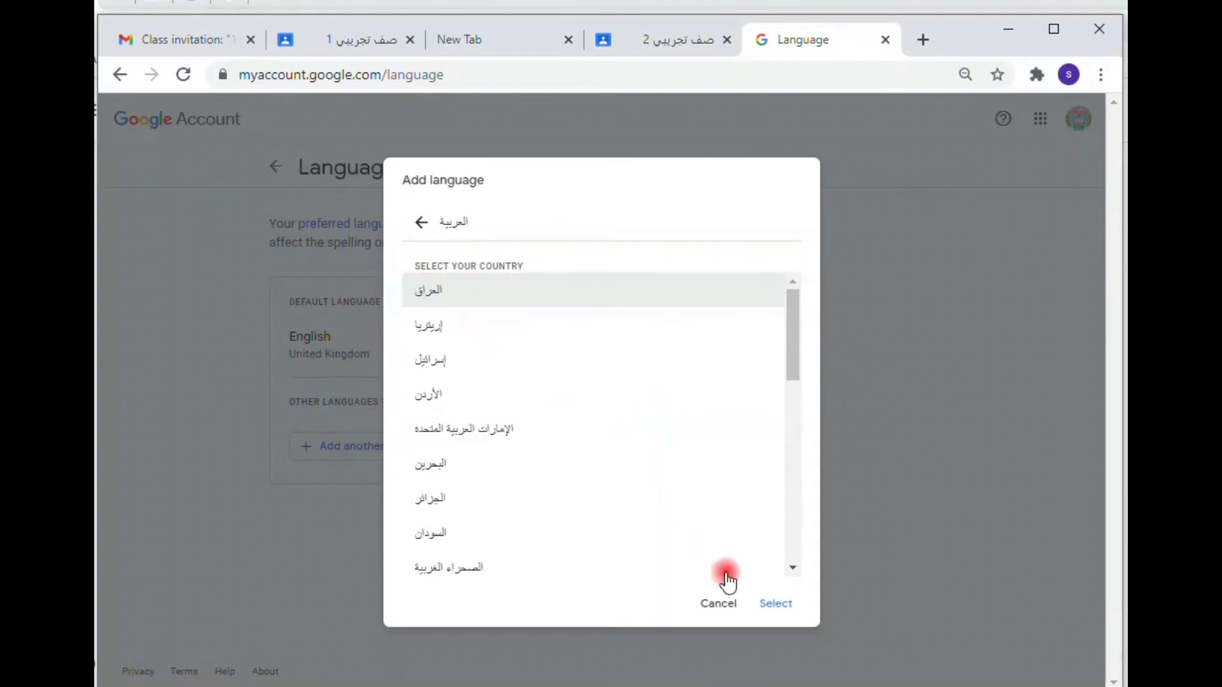
{"action": "left_click", "coordinate": [769, 609]}
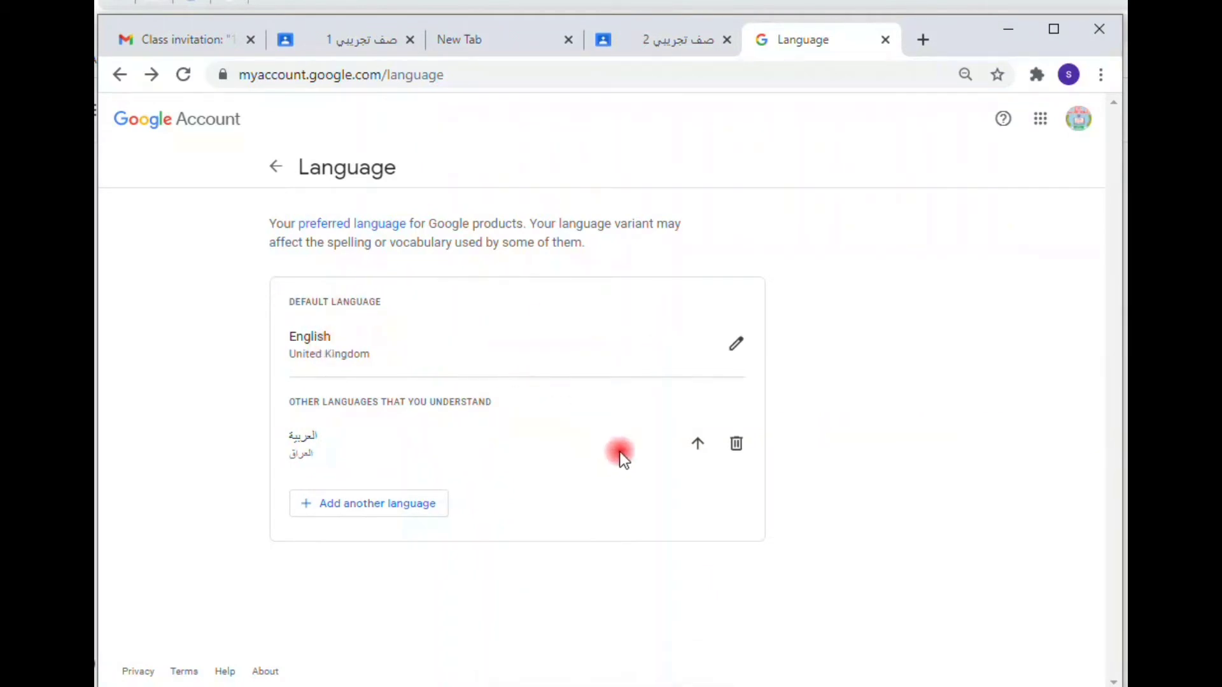
Make Arabic the account's default language and reload the "صف تجريبي 2" class page to apply it
{"action": "left_click", "coordinate": [697, 445]}
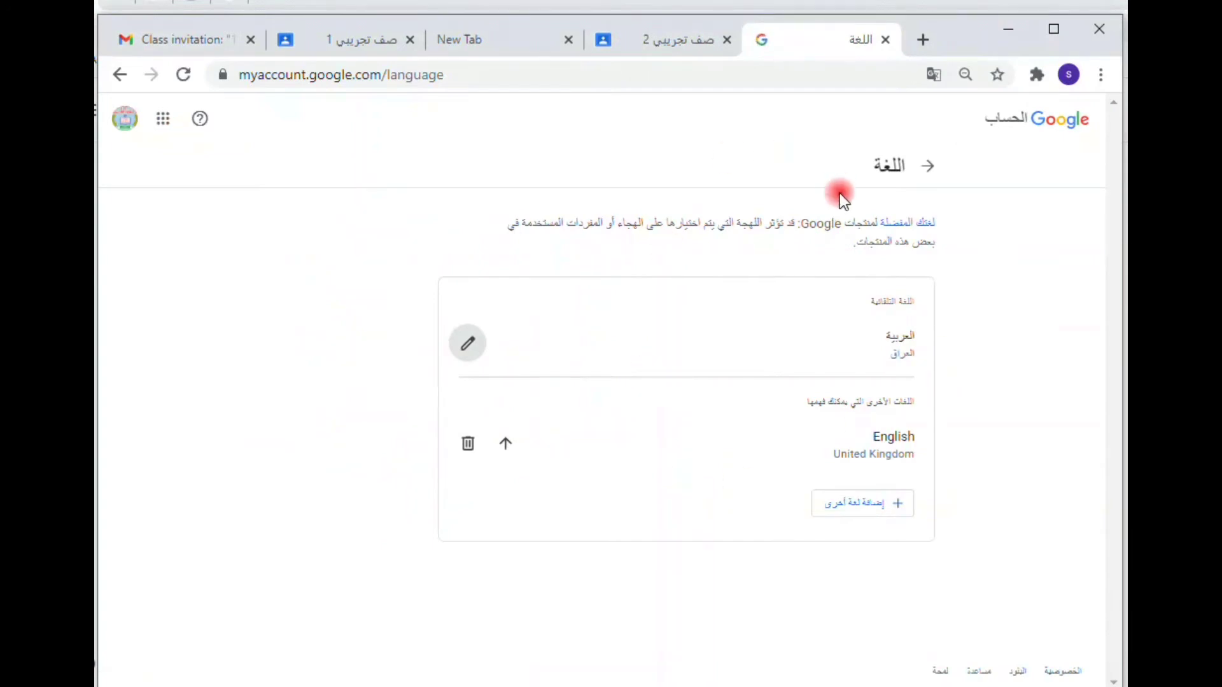
{"action": "left_click", "coordinate": [696, 44]}
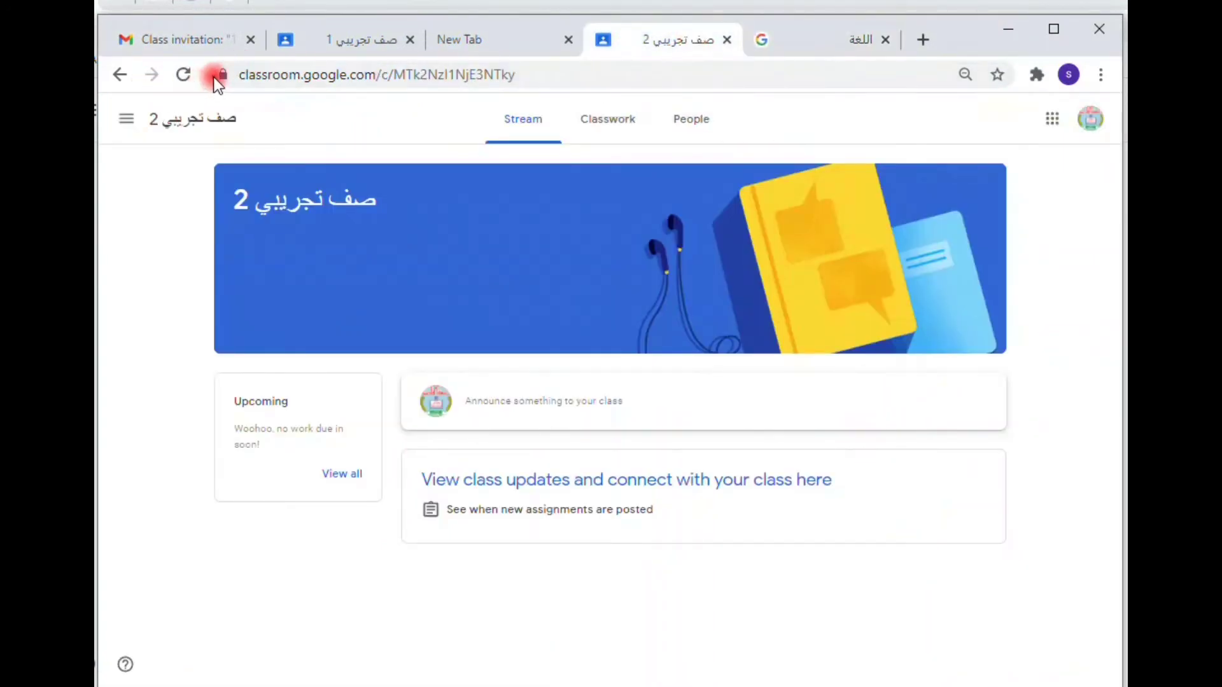
{"action": "left_click", "coordinate": [187, 75]}
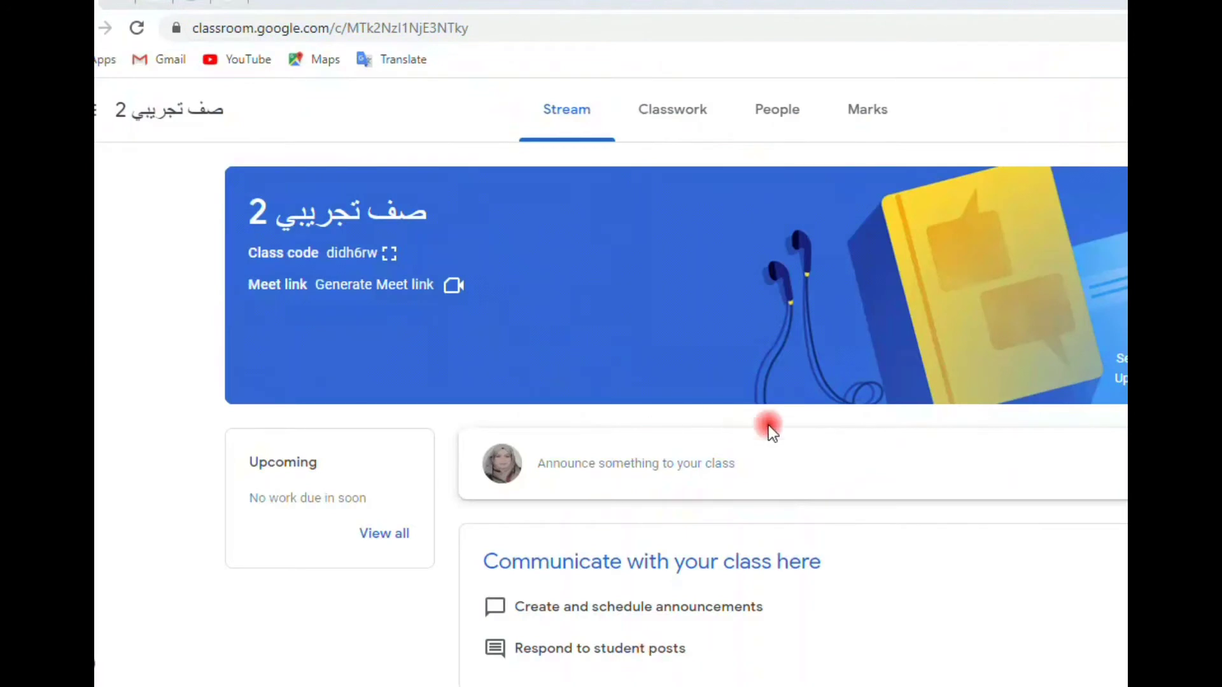
Post the announcement "السلام عليكم , اهلا بكم في الصف الالكتروني" to all students of "صف تجريبي 2" from the teacher's class page
{"action": "left_click", "coordinate": [697, 468]}
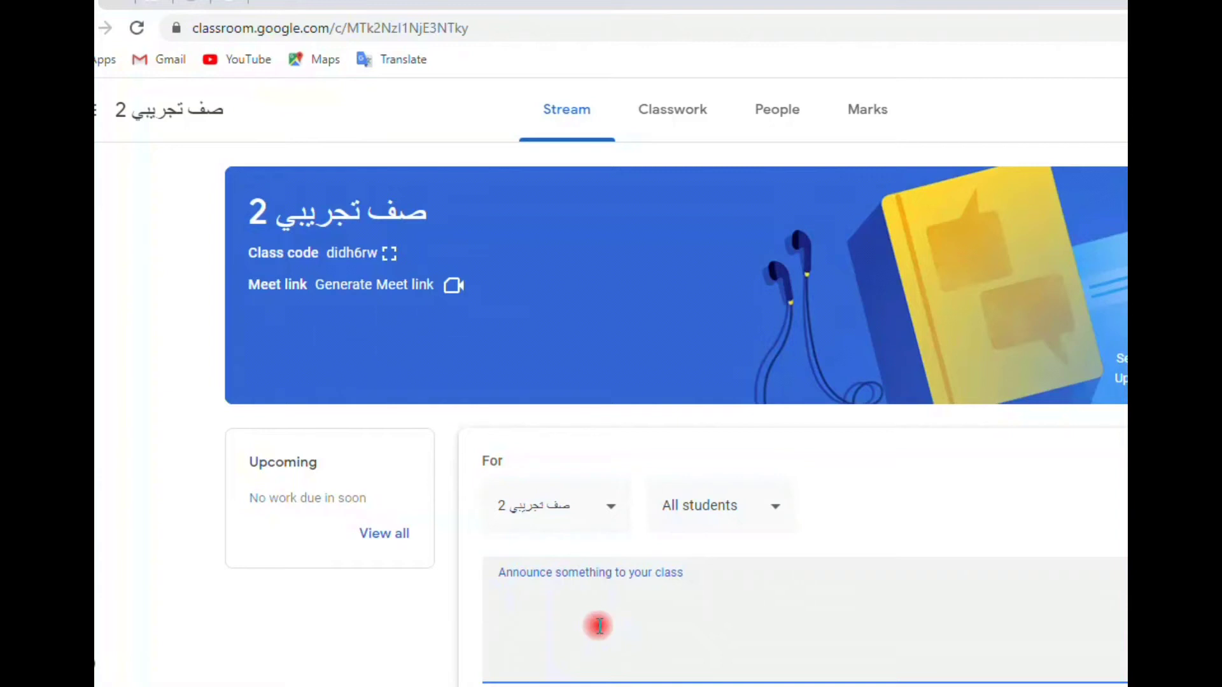
{"action": "type", "text": "بكم"}
{"action": "type", "text": " ع"}
{"action": "key", "text": "BackSpace"}
{"action": "type", "text": ", اهلا بكم في الصف الالك"}
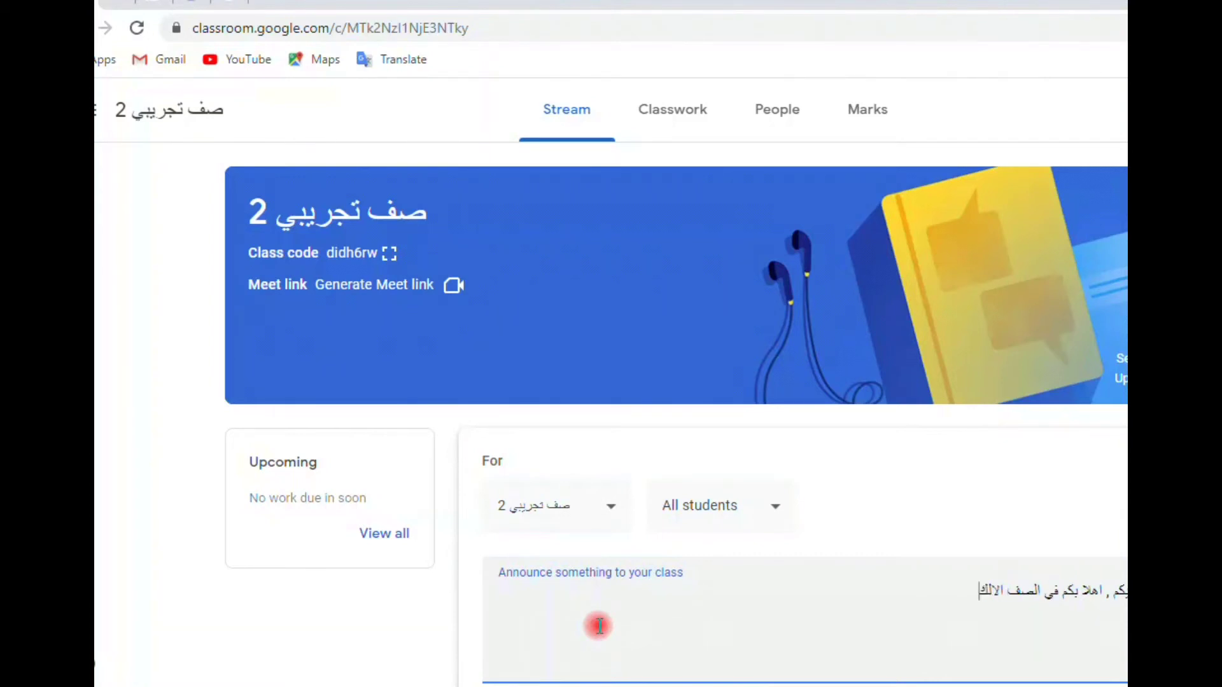
{"action": "type", "text": "تروني"}
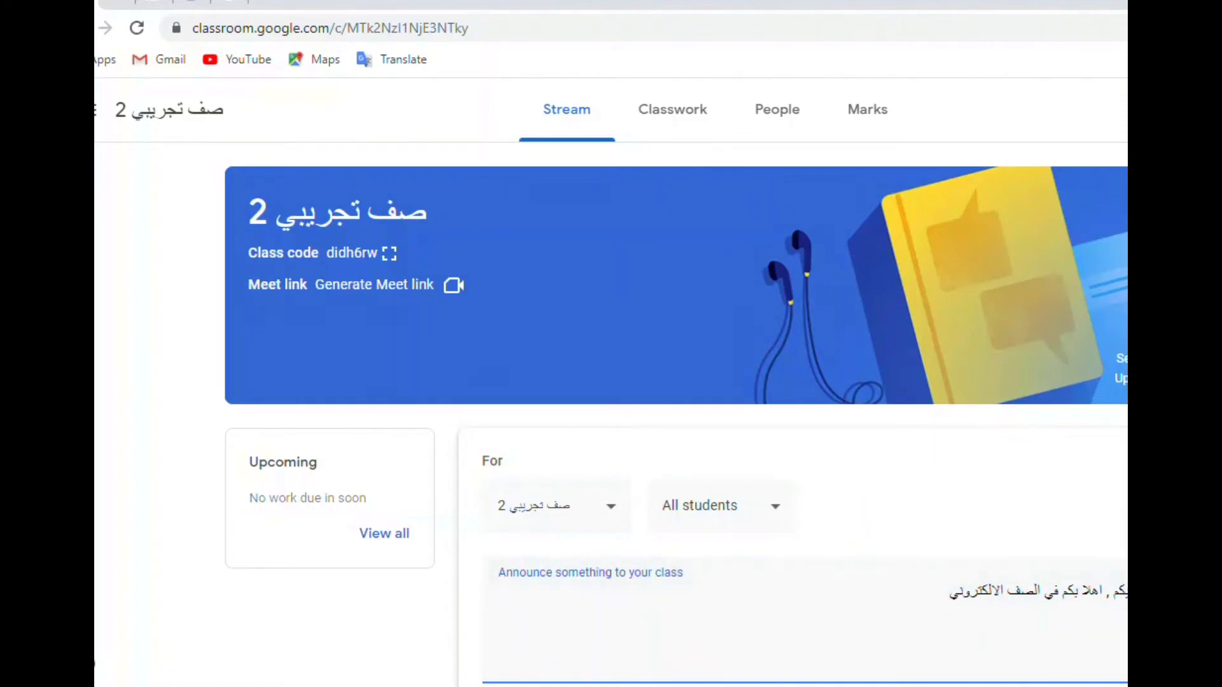
{"action": "scroll", "coordinate": [610, 414], "scroll_direction": "down", "scroll_amount": 1}
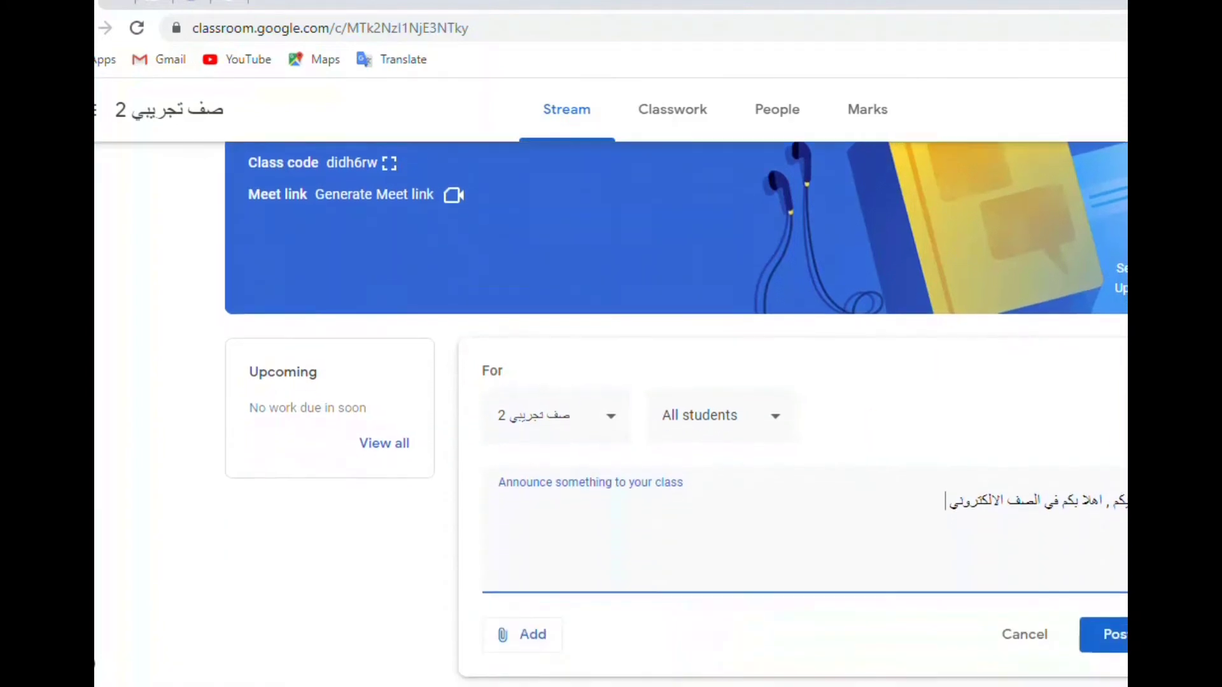
{"action": "scroll", "coordinate": [676, 414], "scroll_direction": "down", "scroll_amount": 1}
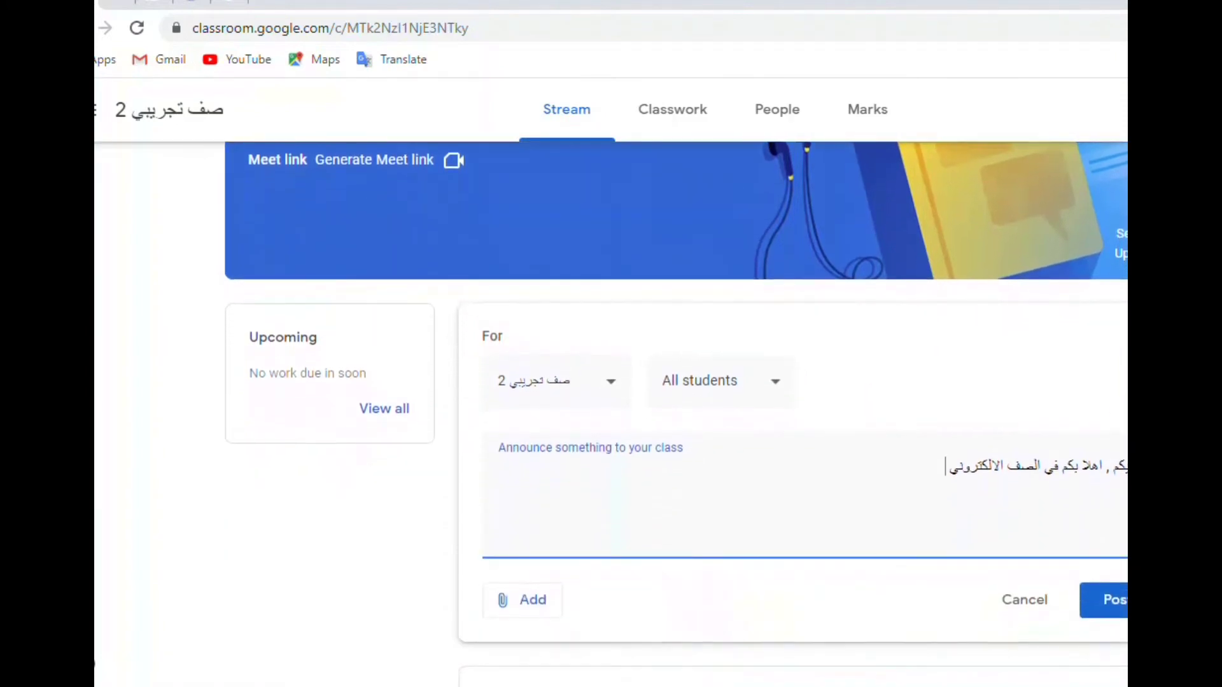
{"action": "left_click", "coordinate": [1104, 598]}
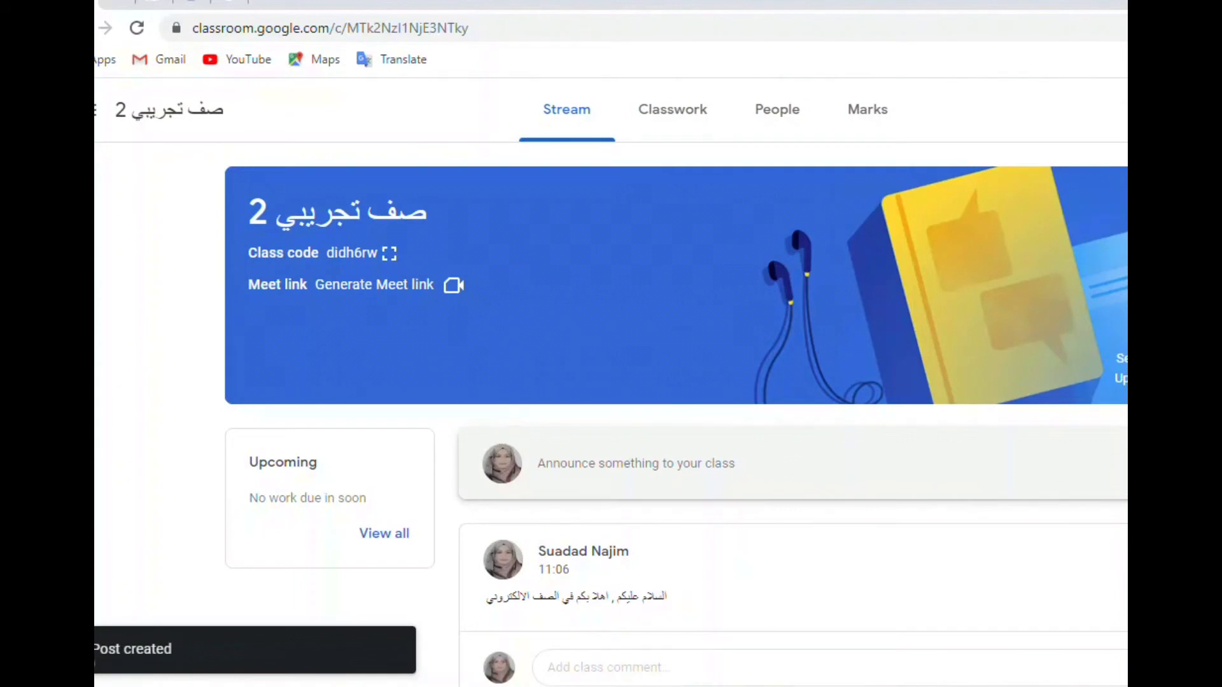
Switch to the student's browser window and refresh the "صف تجريبي 2" stream to check for the teacher's announcement
{"action": "key", "text": "alt+Tab"}
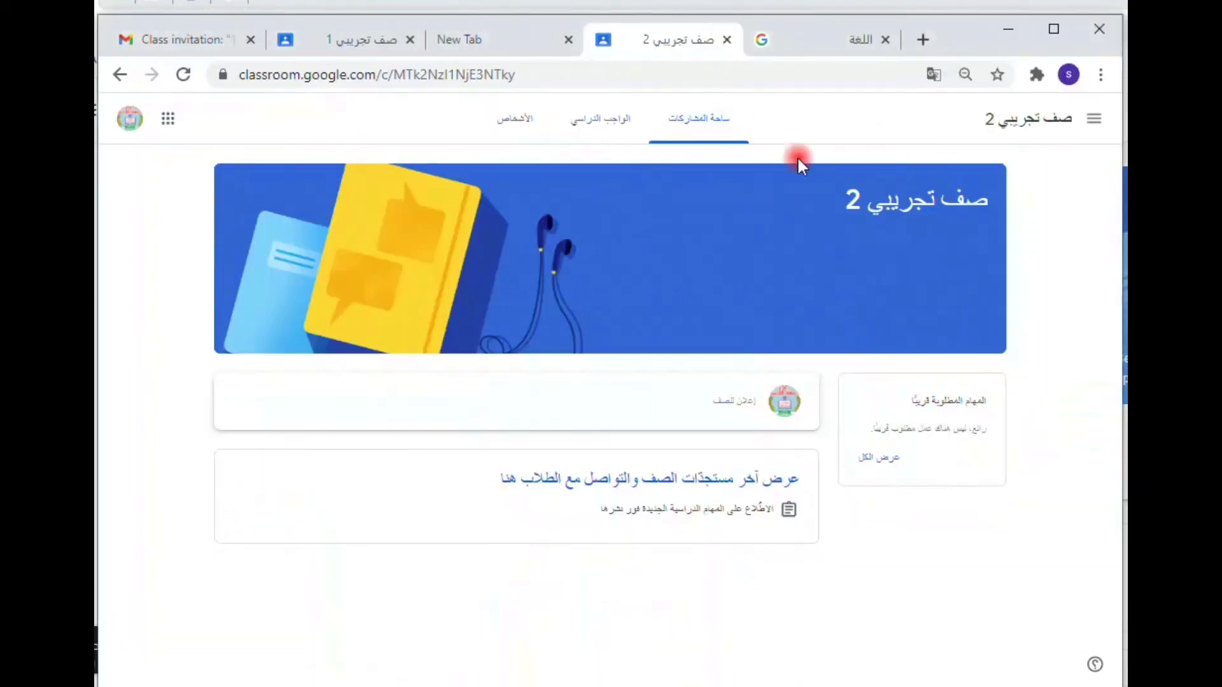
{"action": "left_click", "coordinate": [181, 76]}
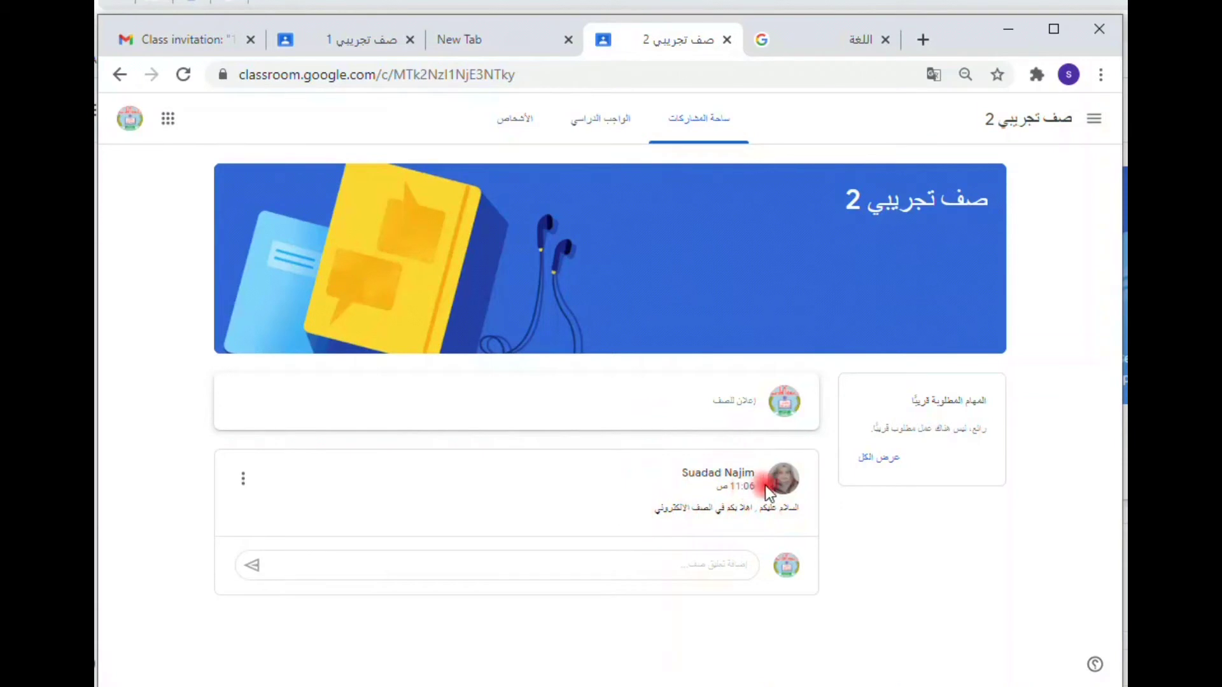
Open the class comment field under the teacher's announcement and dismiss the tip about mentioning people
{"action": "left_click", "coordinate": [542, 570]}
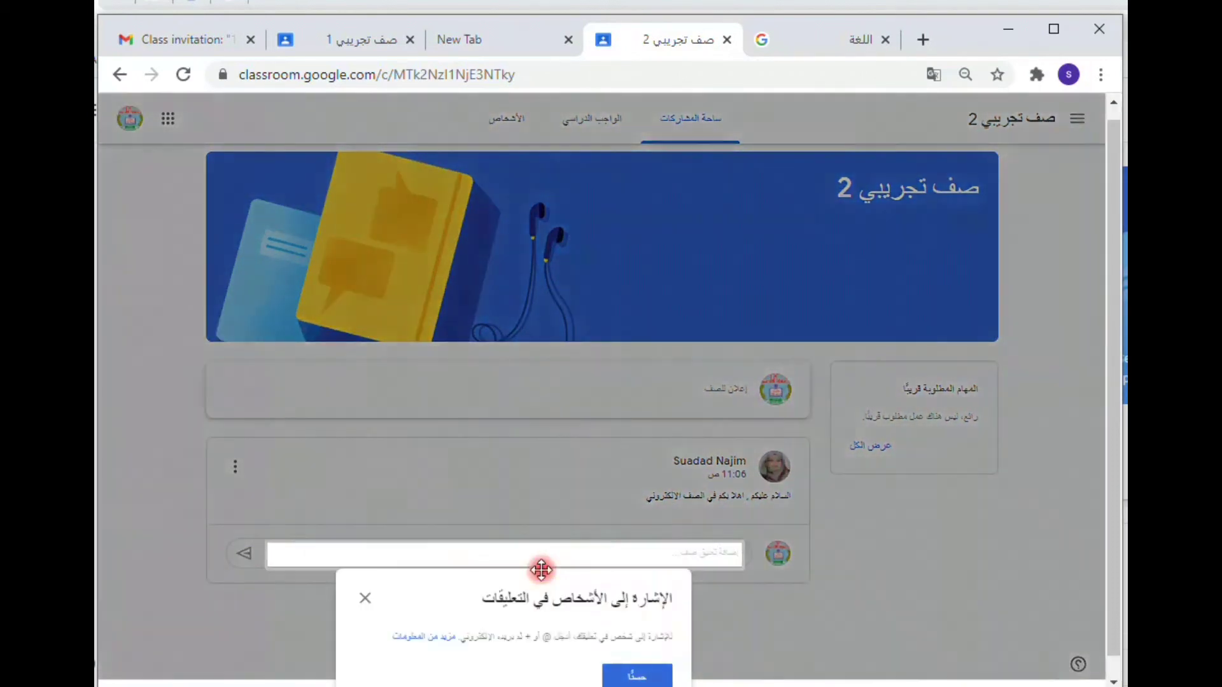
{"action": "left_click", "coordinate": [363, 600]}
{"action": "left_click", "coordinate": [487, 570]}
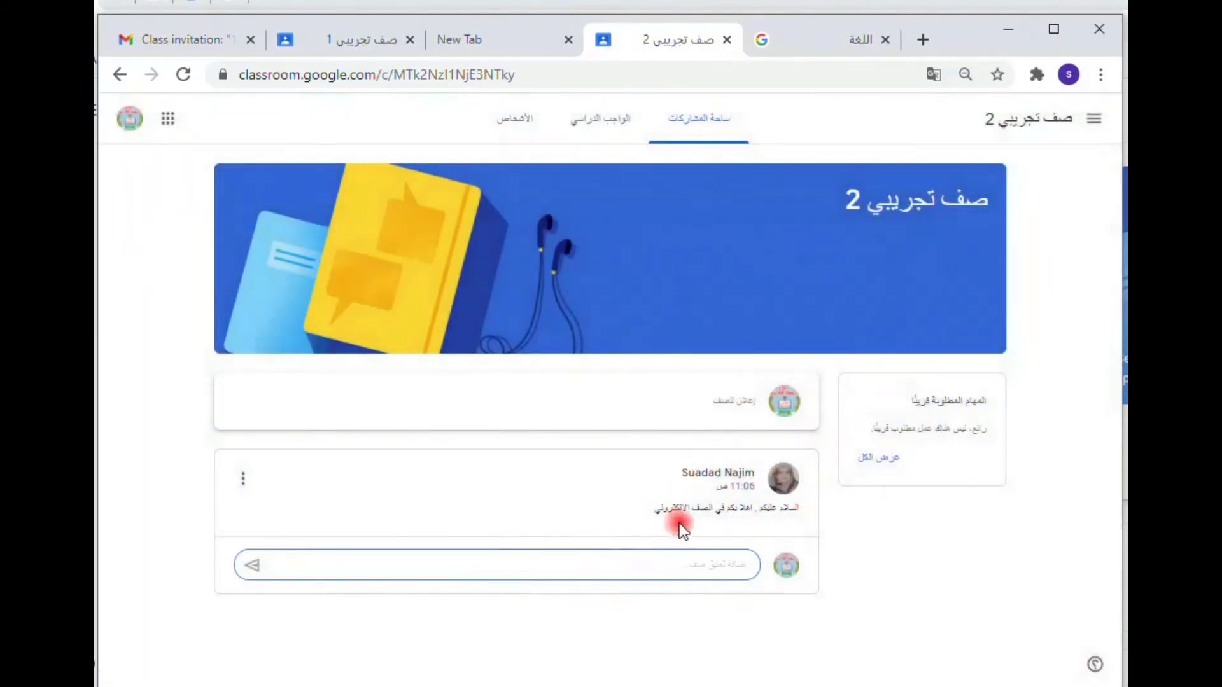
{"action": "left_click", "coordinate": [684, 551]}
{"action": "left_click", "coordinate": [726, 568]}
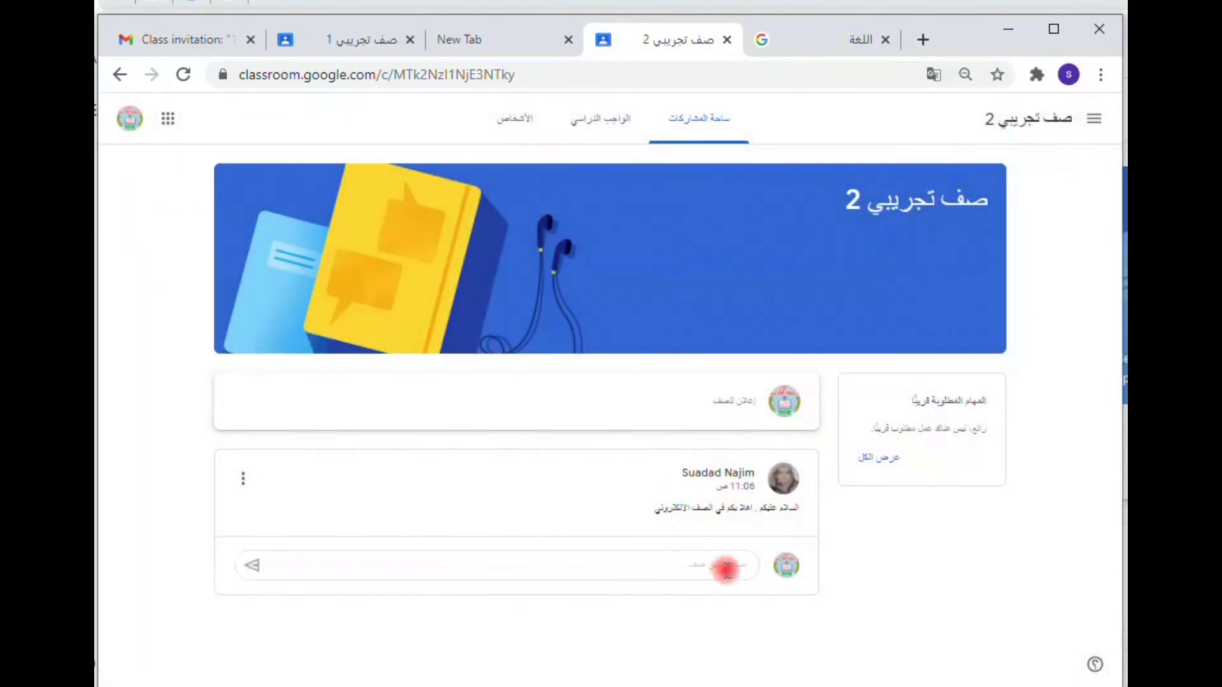
View the classwork page of "صف تجريبي 2" and dismiss the tip about tracking progress
{"action": "left_click", "coordinate": [623, 137]}
{"action": "left_click", "coordinate": [615, 134]}
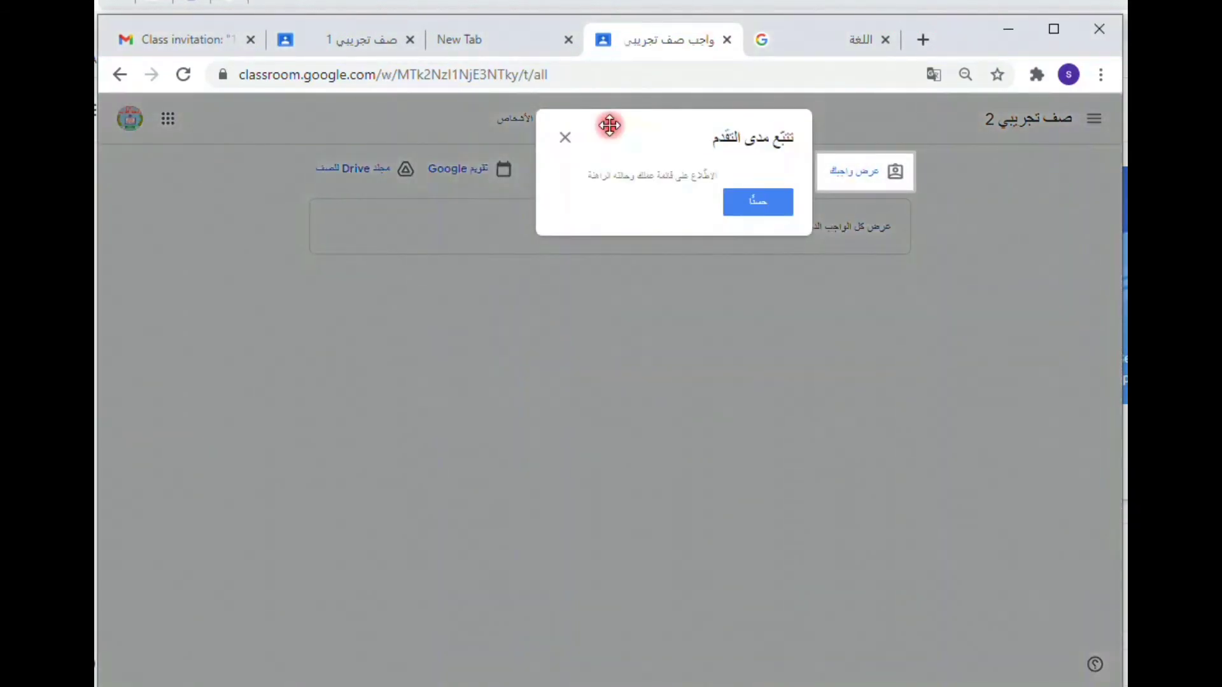
{"action": "left_click", "coordinate": [564, 140]}
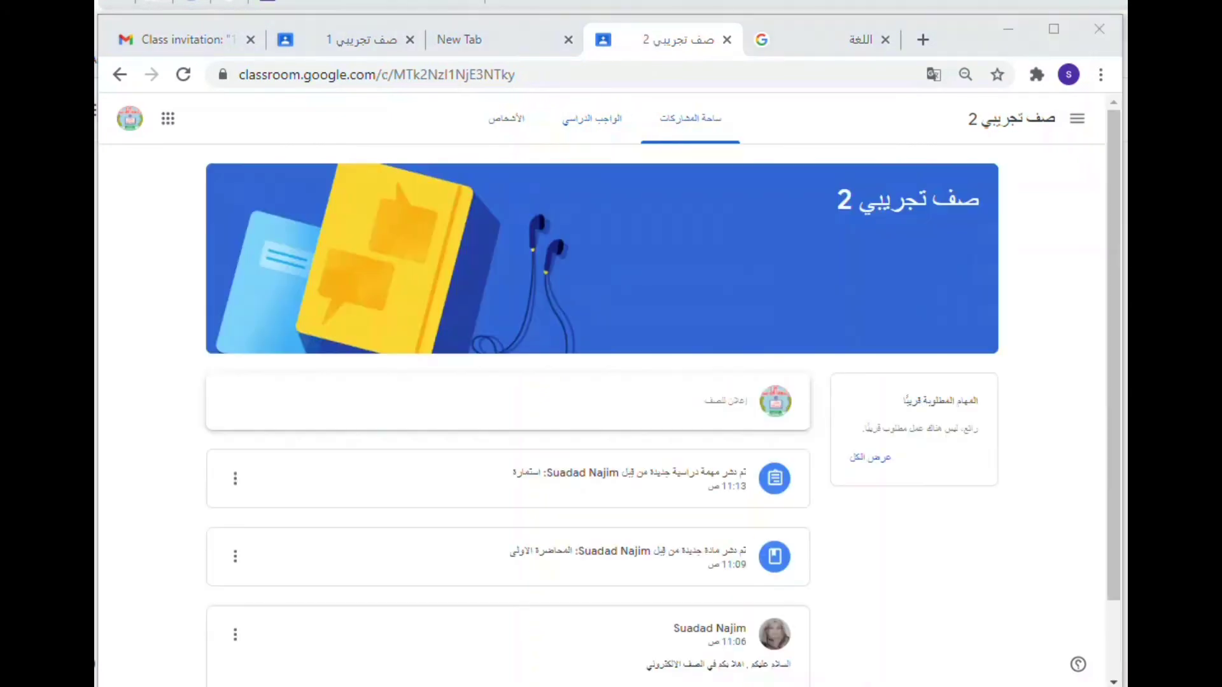
Open the attached form "استمارة 1" from the assignment "استمارة" in the classwork of "صف تجريبي 2"
{"action": "left_click", "coordinate": [601, 129]}
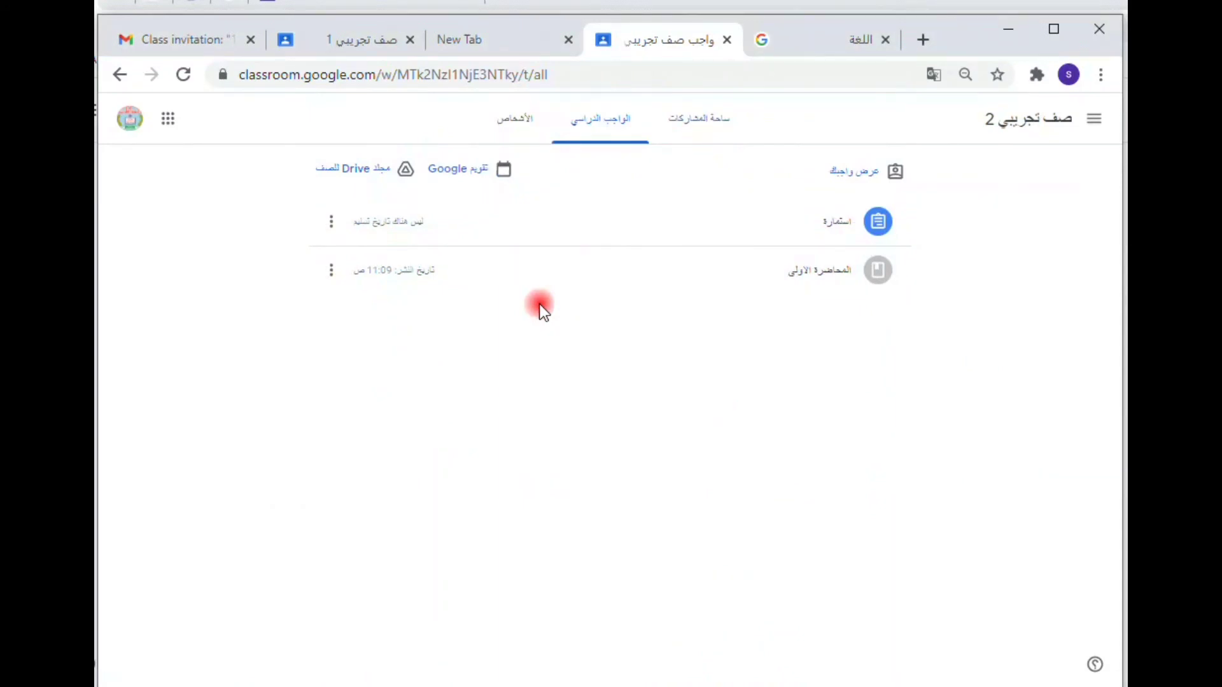
{"action": "left_click", "coordinate": [835, 234]}
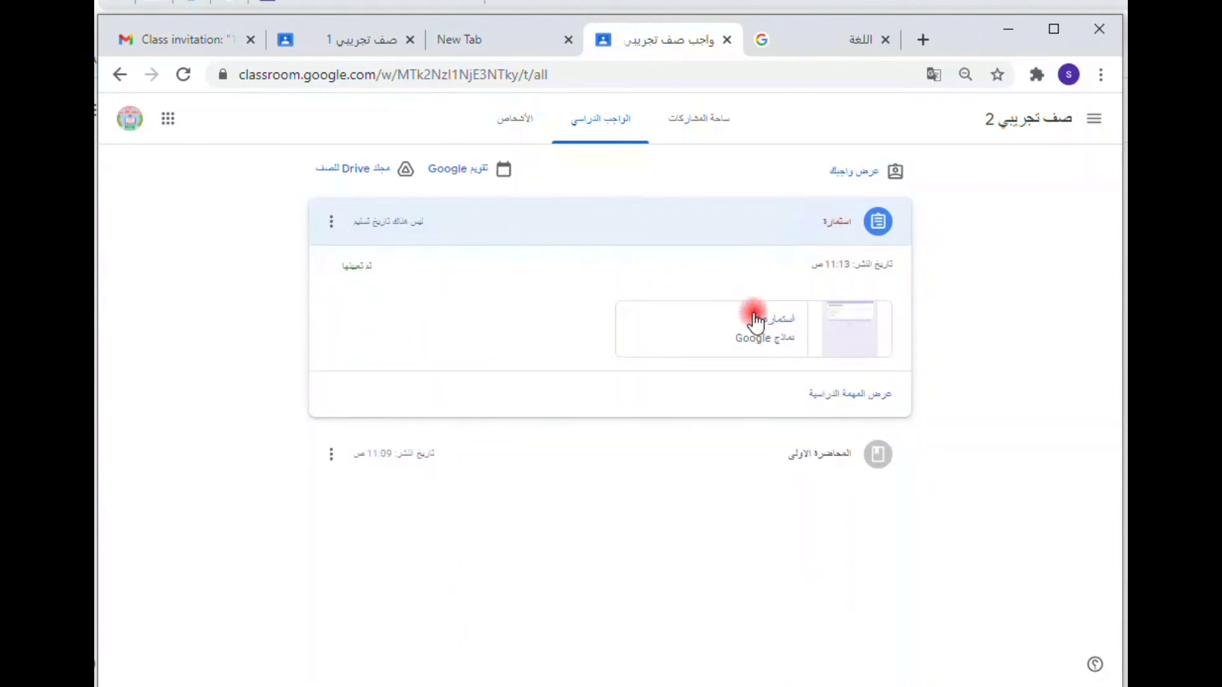
{"action": "left_click", "coordinate": [737, 325]}
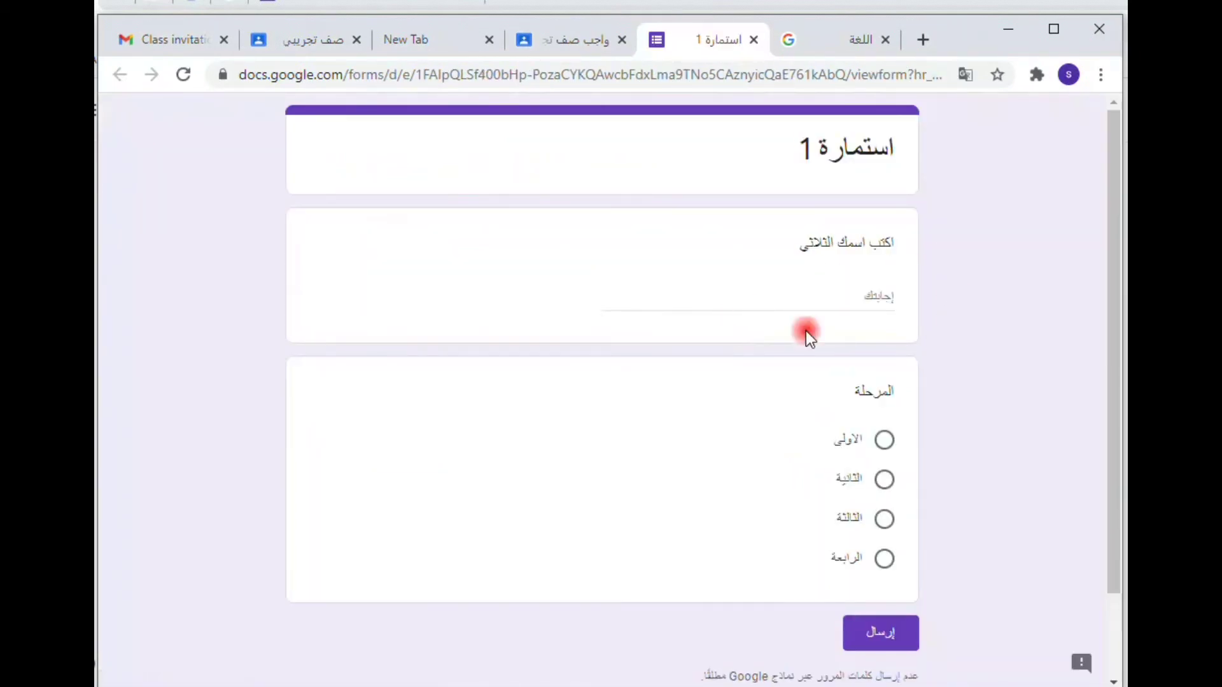
Enter the student's full name in the form, choose الاولى as the stage (المرحلة), submit it and close the form's page
{"action": "left_click", "coordinate": [830, 299]}
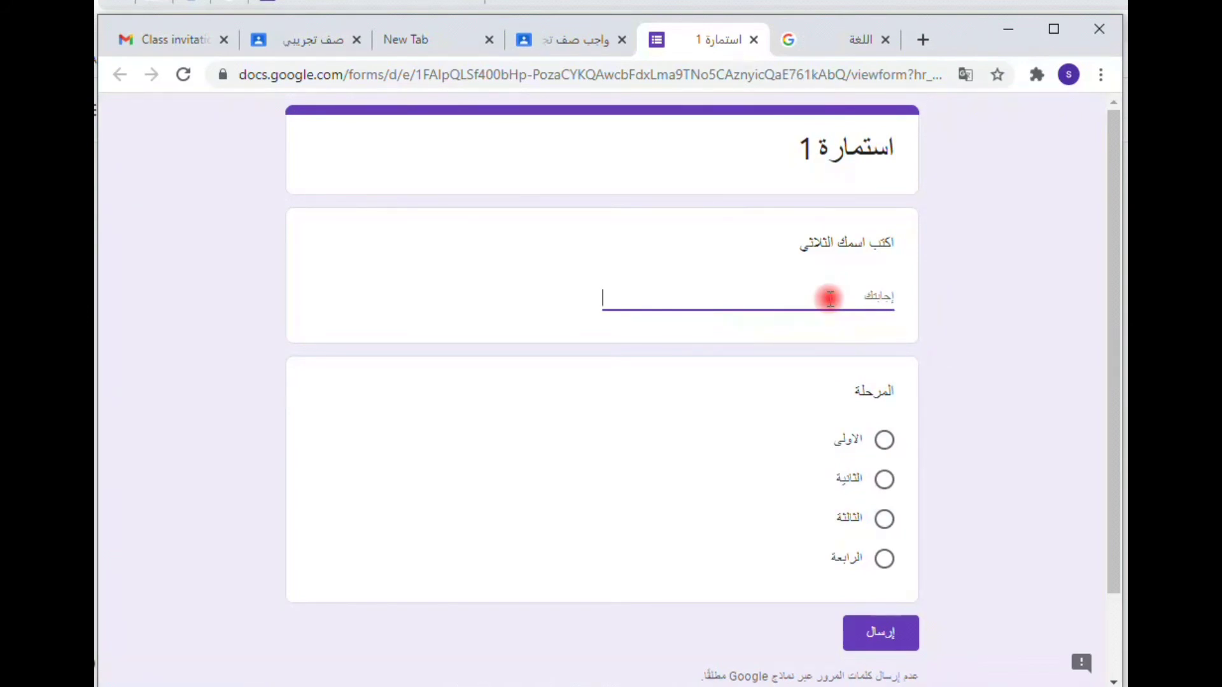
{"action": "type", "text": "بالتاب يبسقيديس"}
{"action": "left_click", "coordinate": [883, 439]}
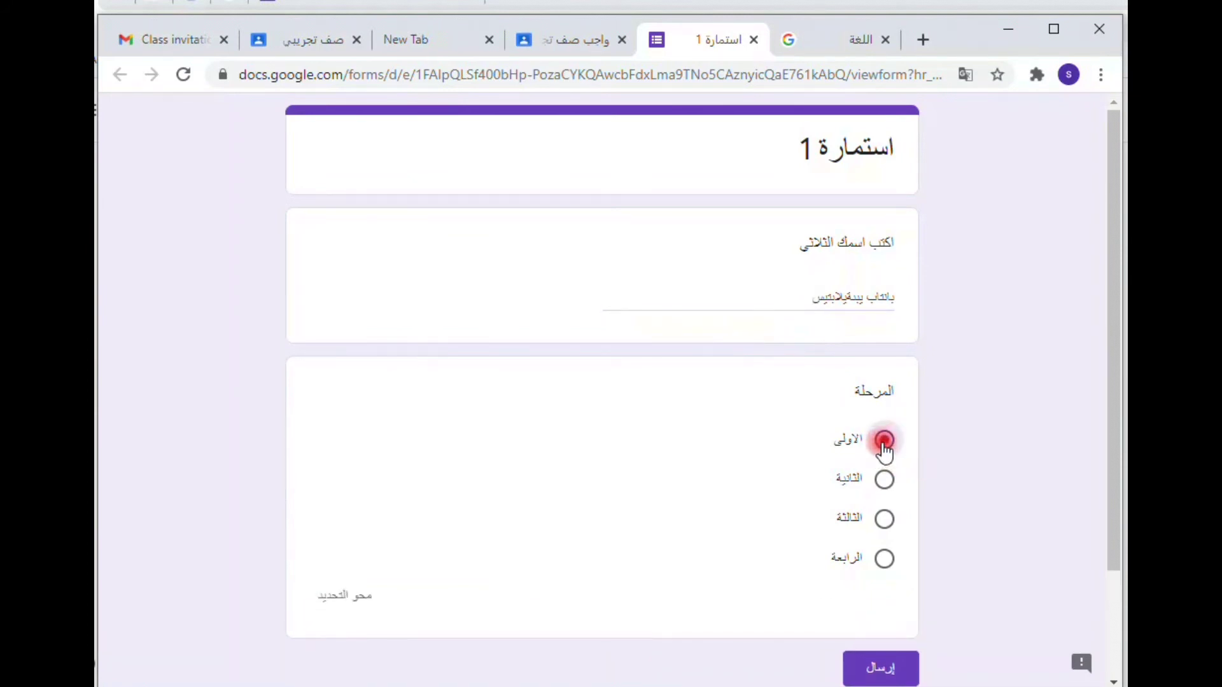
{"action": "left_click_drag", "start_coordinate": [1117, 543], "coordinate": [1108, 645]}
{"action": "left_click", "coordinate": [845, 304]}
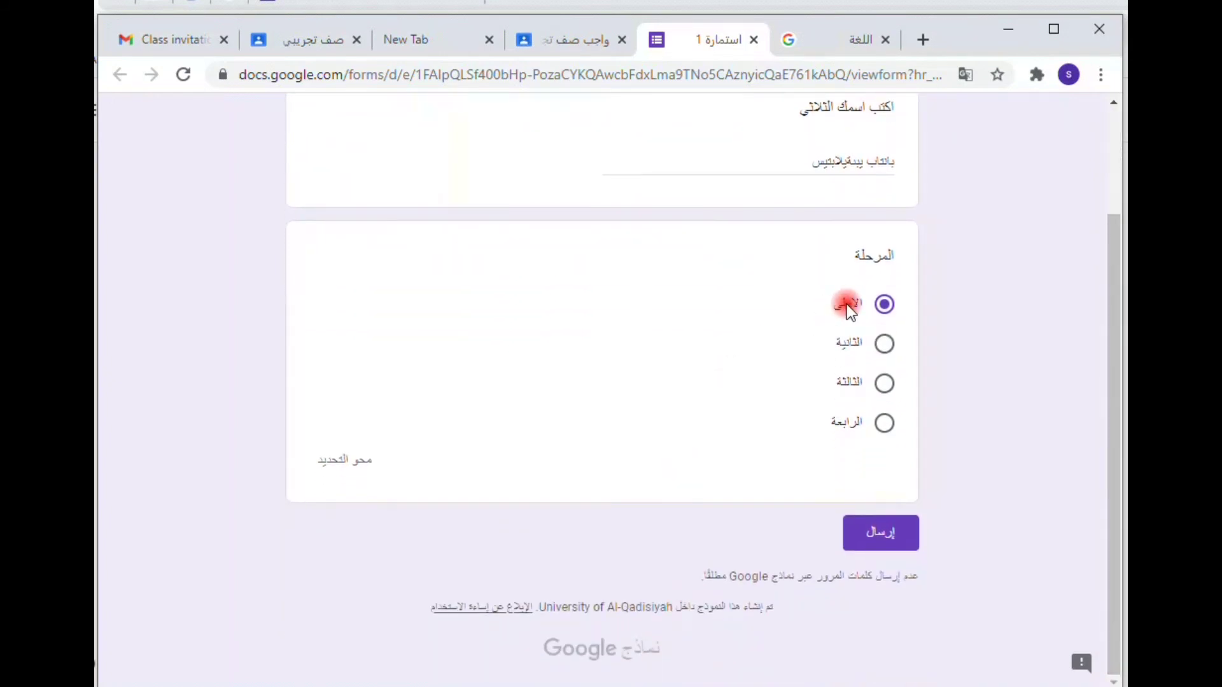
{"action": "left_click", "coordinate": [886, 545]}
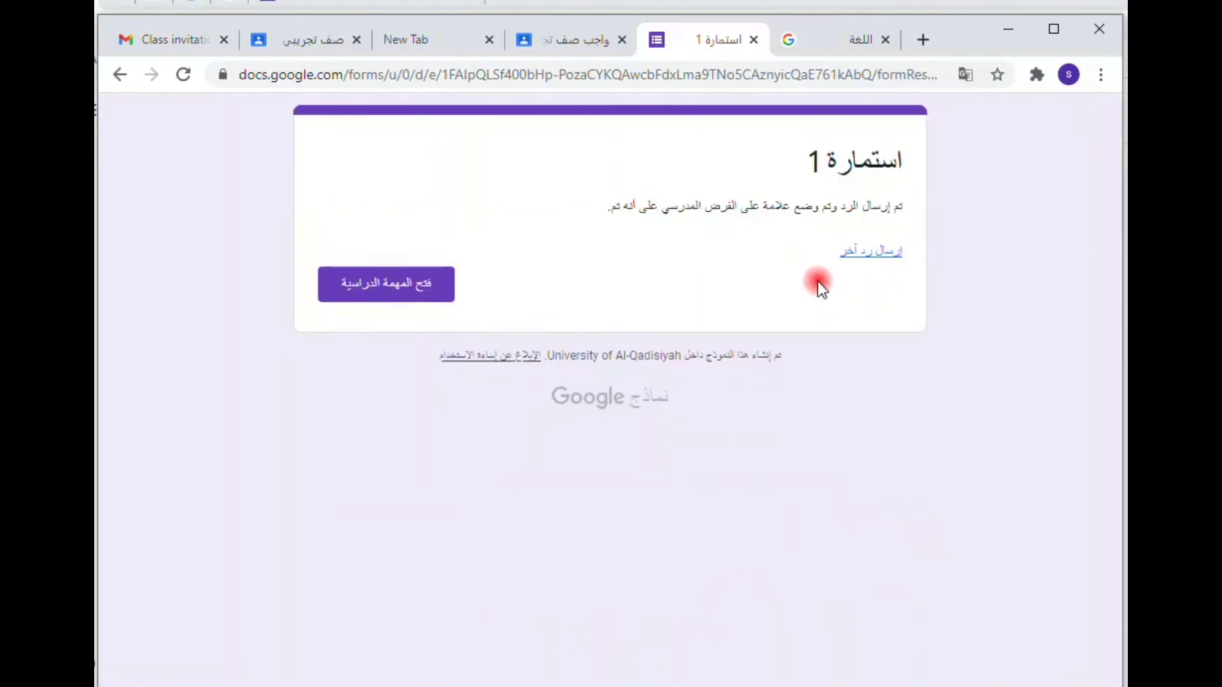
{"action": "left_click", "coordinate": [756, 37]}
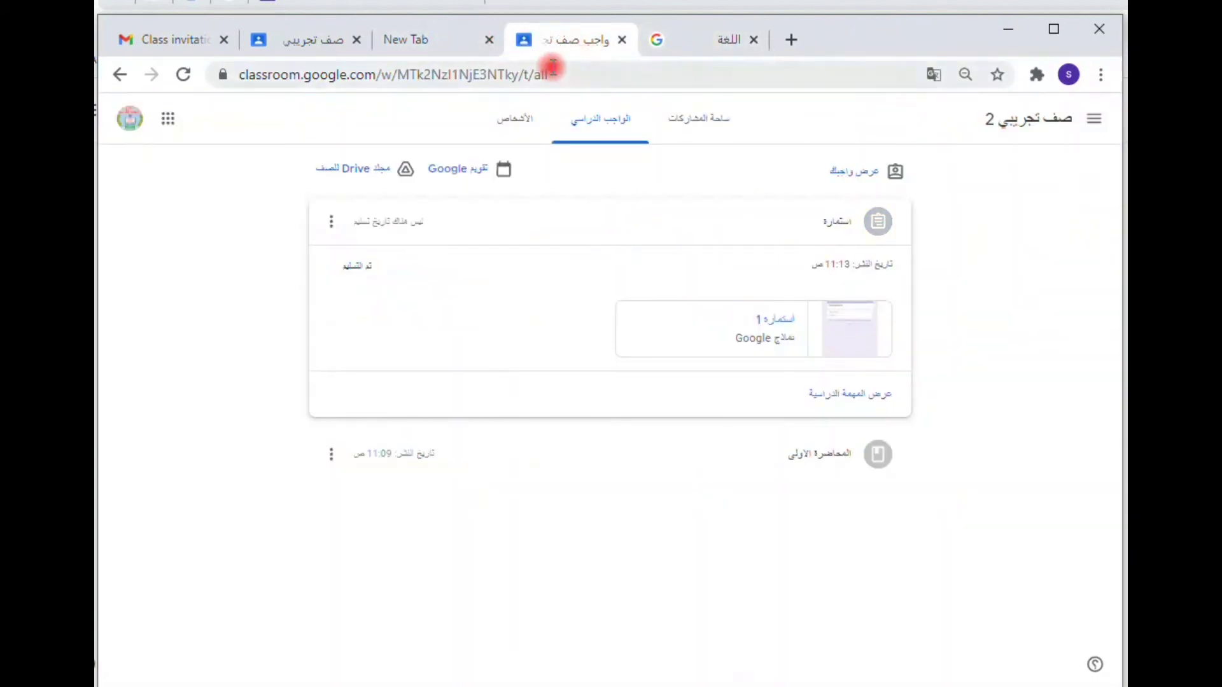
Preview OOPLec01.pdf from the material "المحاضرة الاولى" in "صف تجريبي 2", check its further actions, and close the preview
{"action": "left_click", "coordinate": [354, 51]}
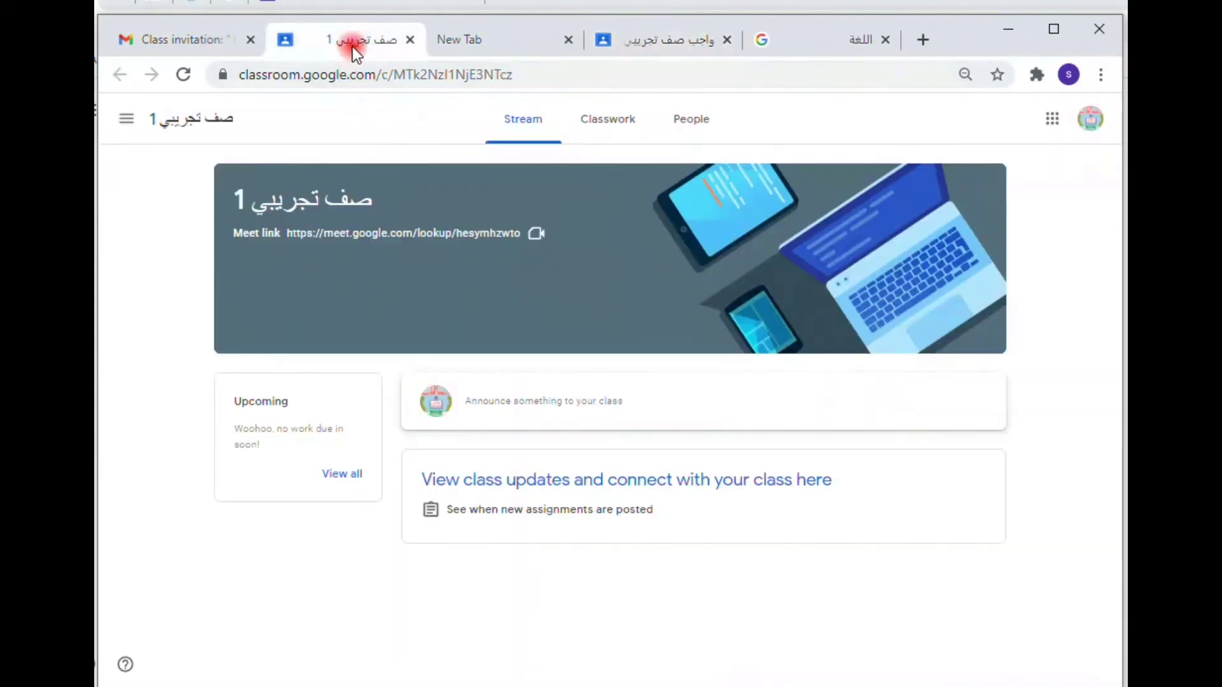
{"action": "left_click", "coordinate": [654, 41]}
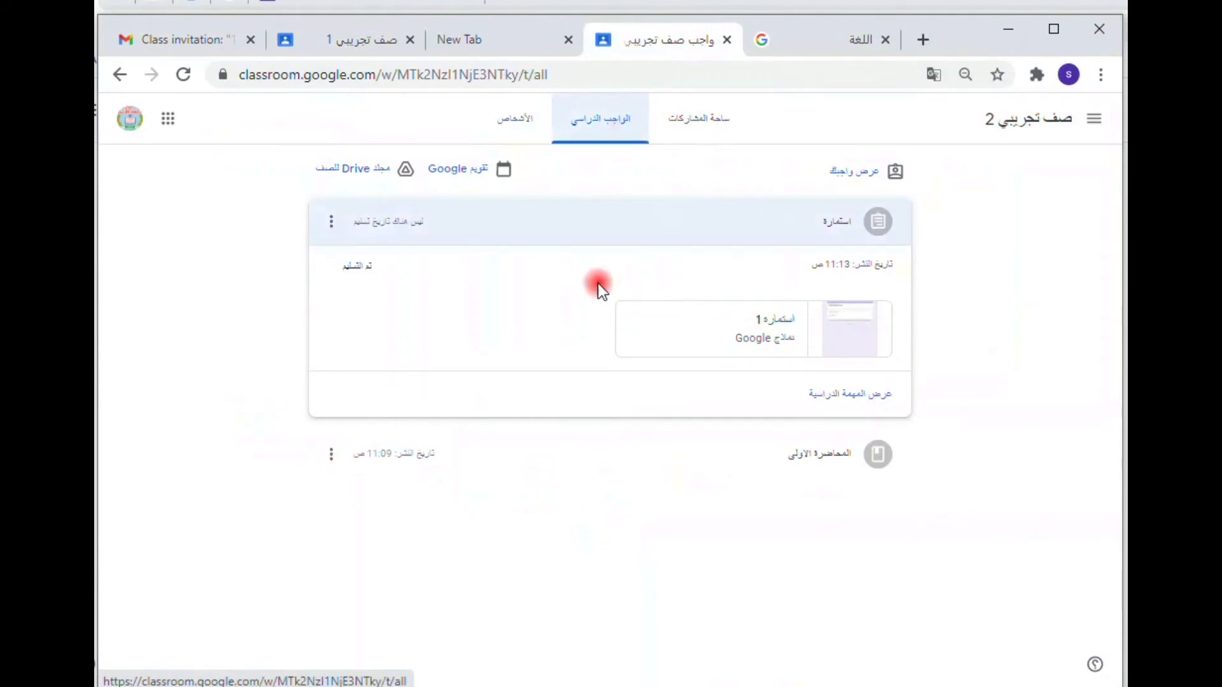
{"action": "left_click", "coordinate": [808, 463]}
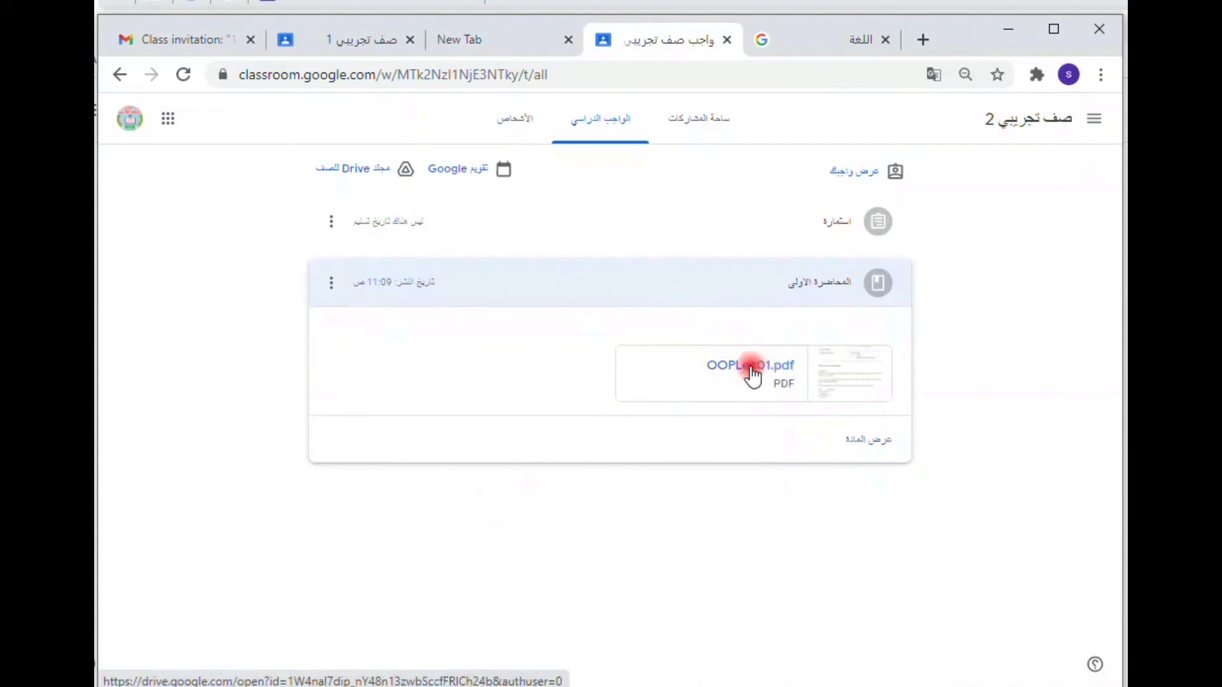
{"action": "left_click", "coordinate": [750, 367]}
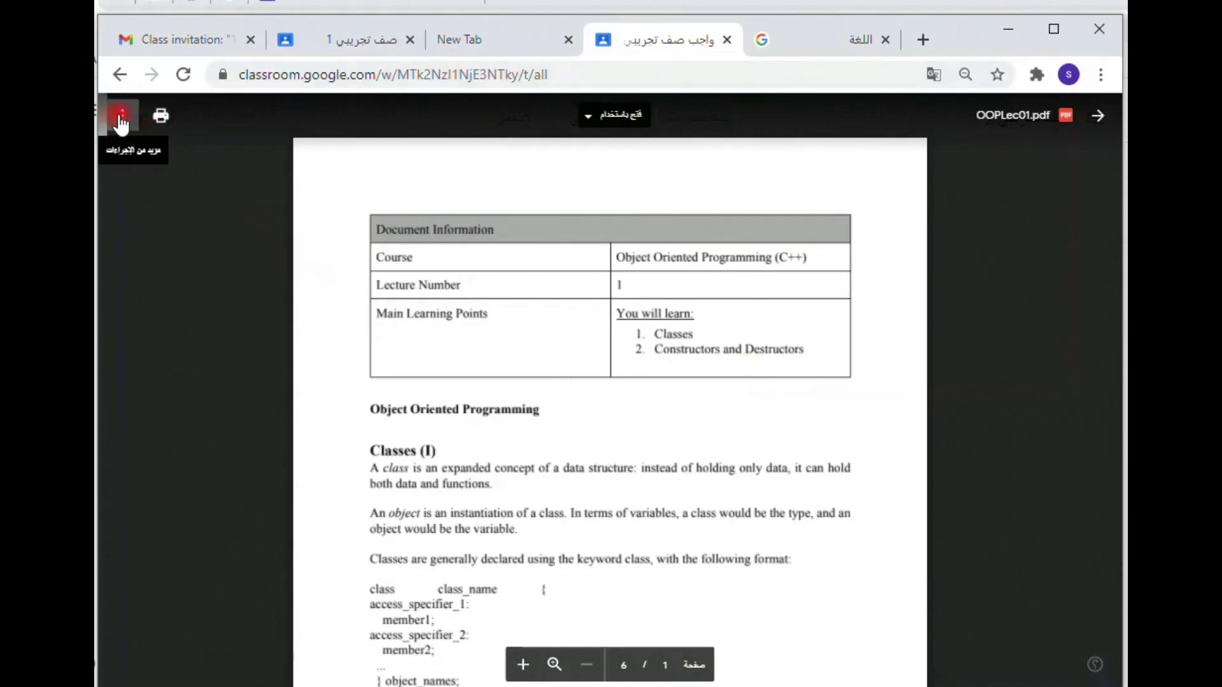
{"action": "left_click", "coordinate": [121, 123]}
{"action": "left_click", "coordinate": [121, 122]}
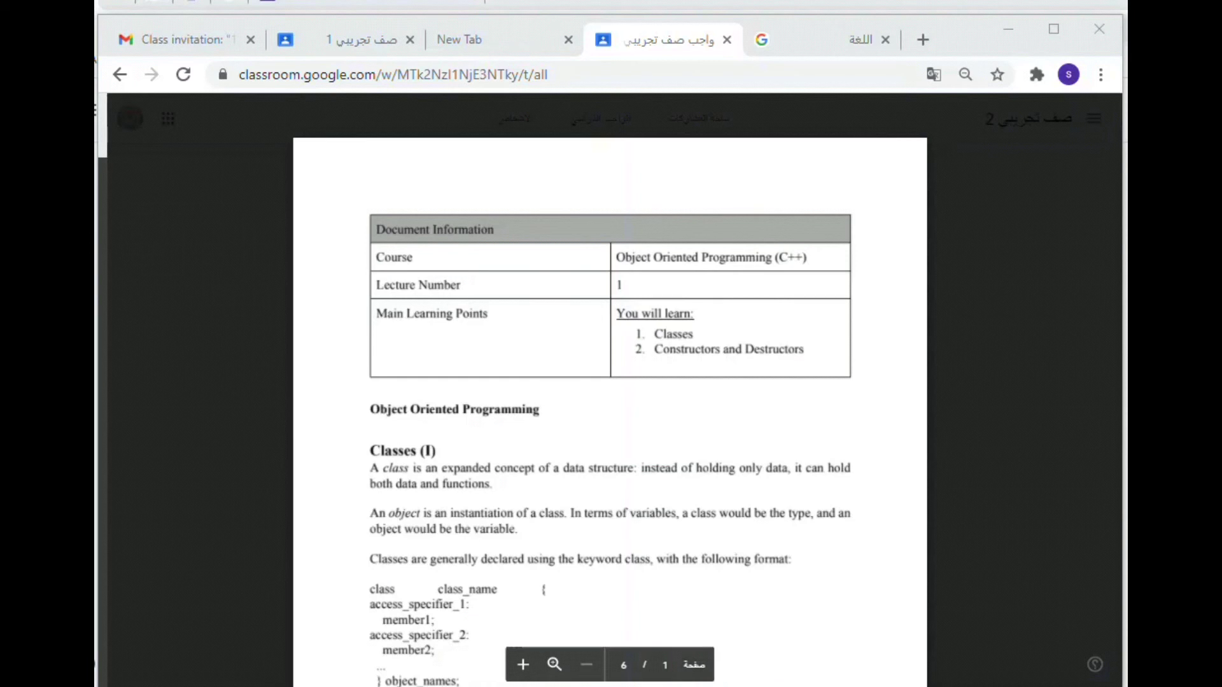
{"action": "left_click", "coordinate": [1060, 354]}
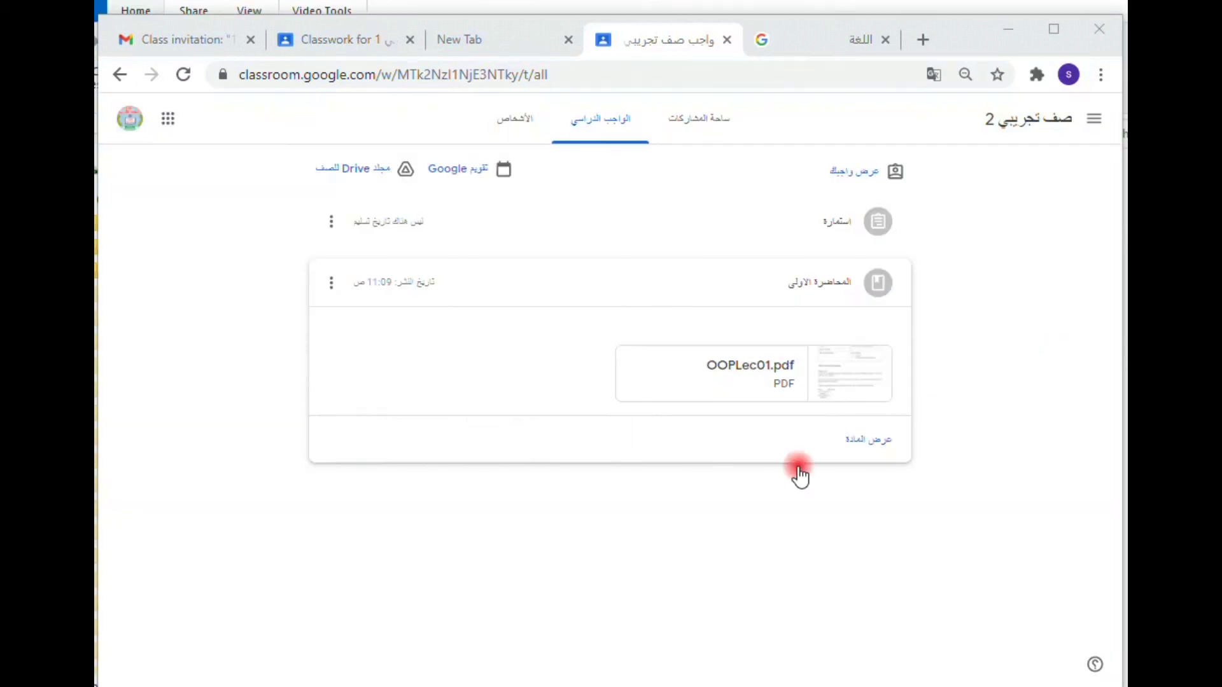
View the people page of "صف تجريبي 2" and return to the overview of all classes
{"action": "left_click", "coordinate": [531, 135]}
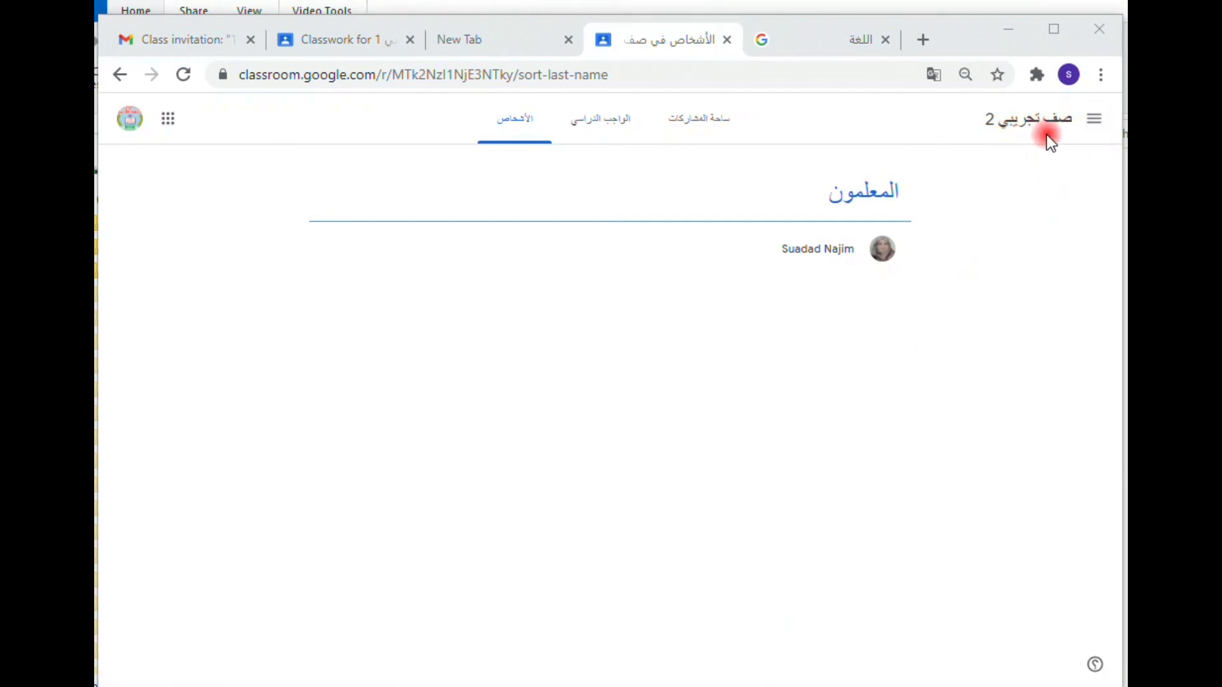
{"action": "left_click", "coordinate": [1104, 121]}
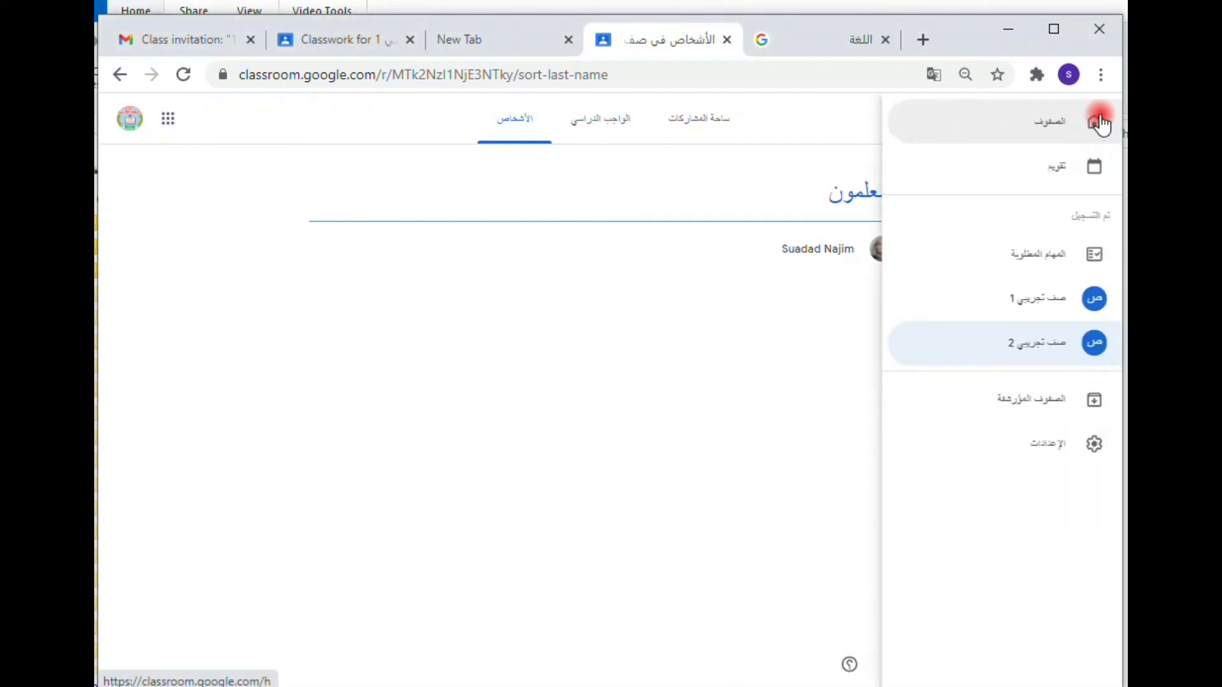
{"action": "left_click", "coordinate": [1028, 126]}
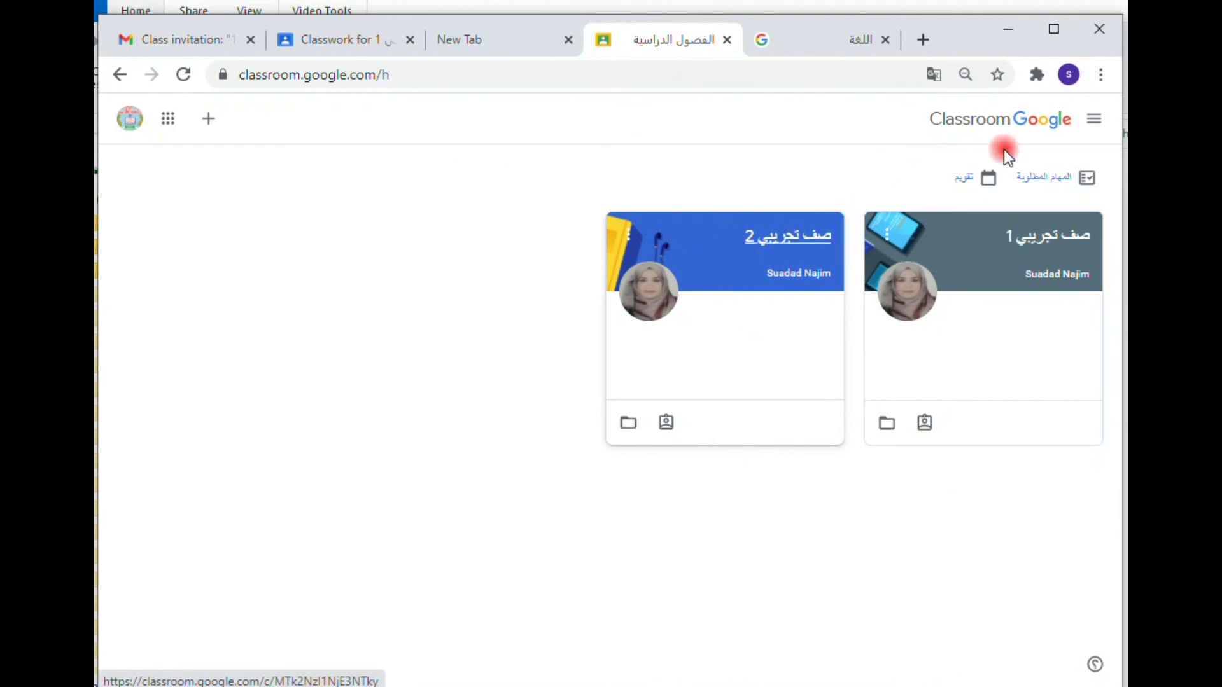
Switch from the classes overview to the class "صف تجريبي 1"
{"action": "left_click", "coordinate": [1095, 122]}
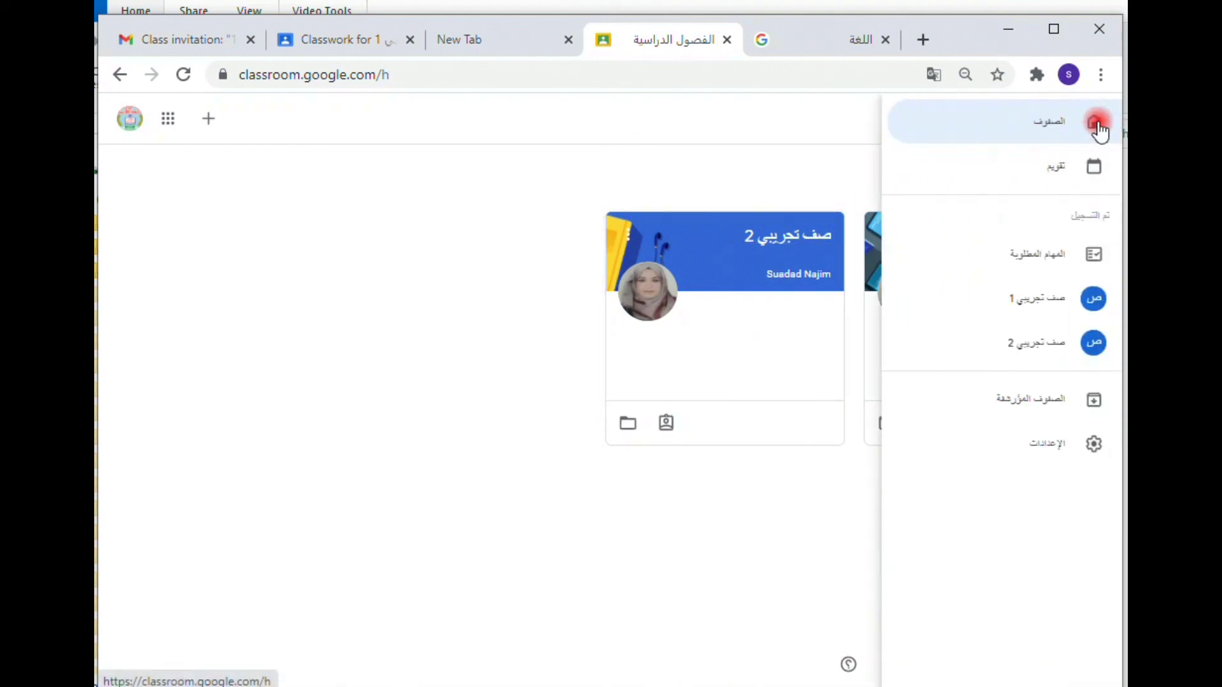
{"action": "left_click", "coordinate": [1066, 172]}
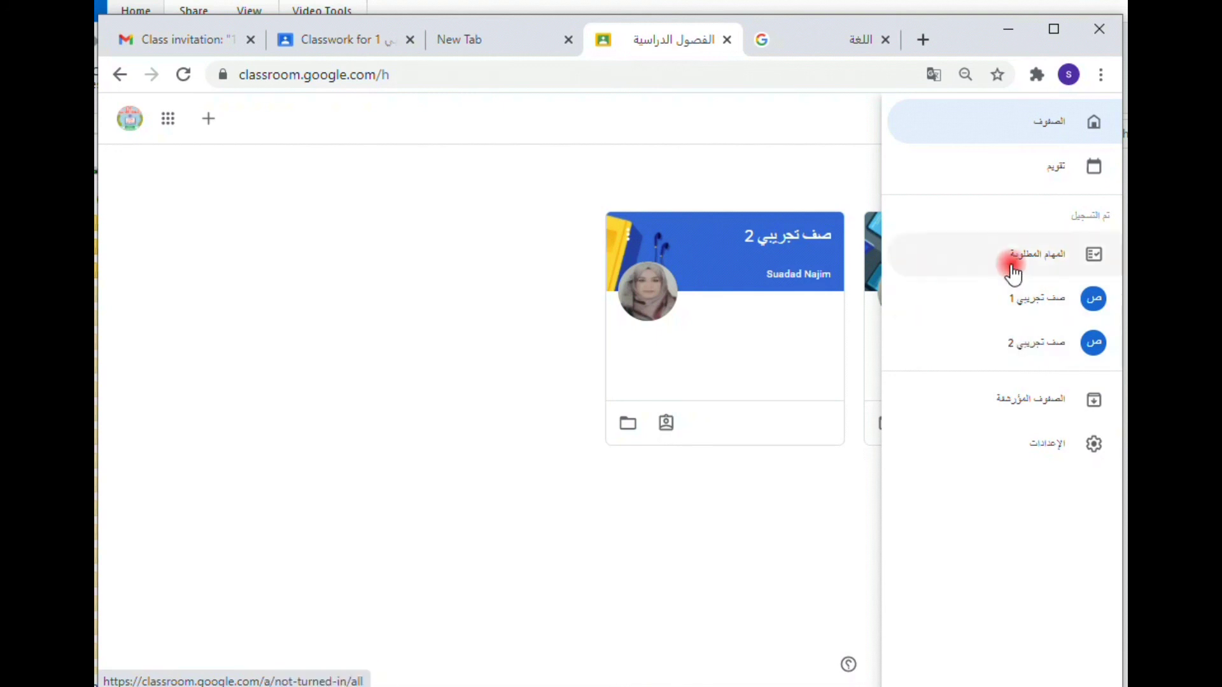
{"action": "left_click", "coordinate": [1013, 303]}
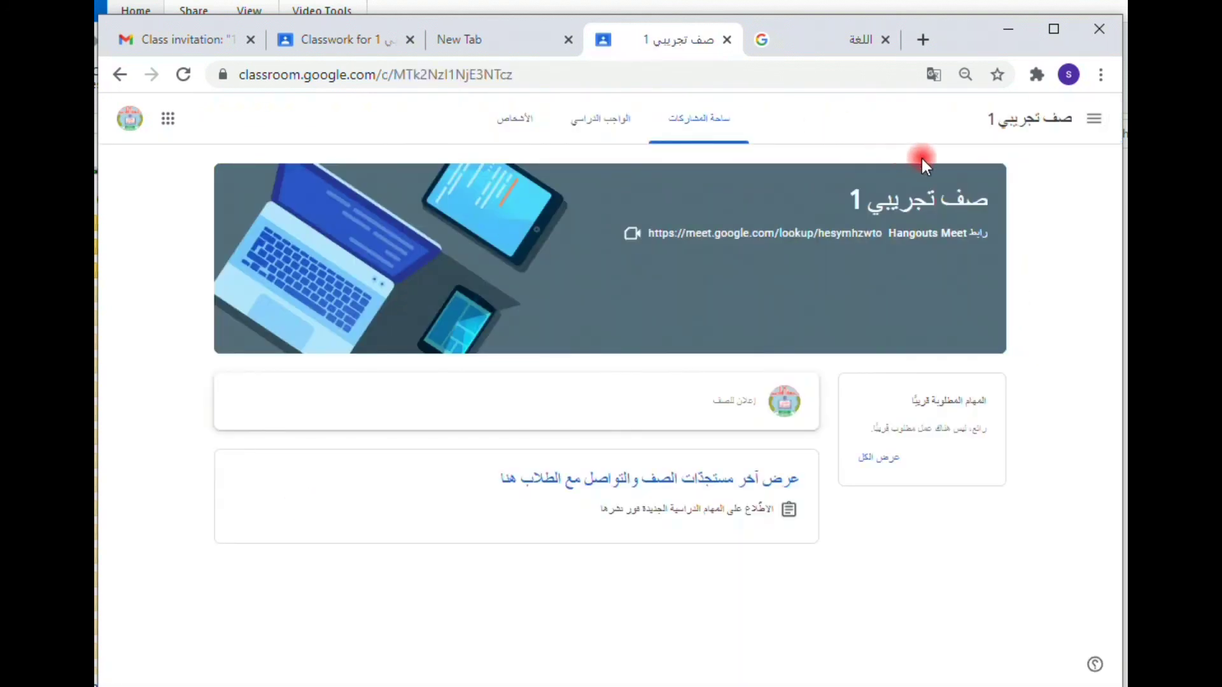
Open the Classroom settings and review the profile section and the notification options
{"action": "left_click", "coordinate": [1092, 120]}
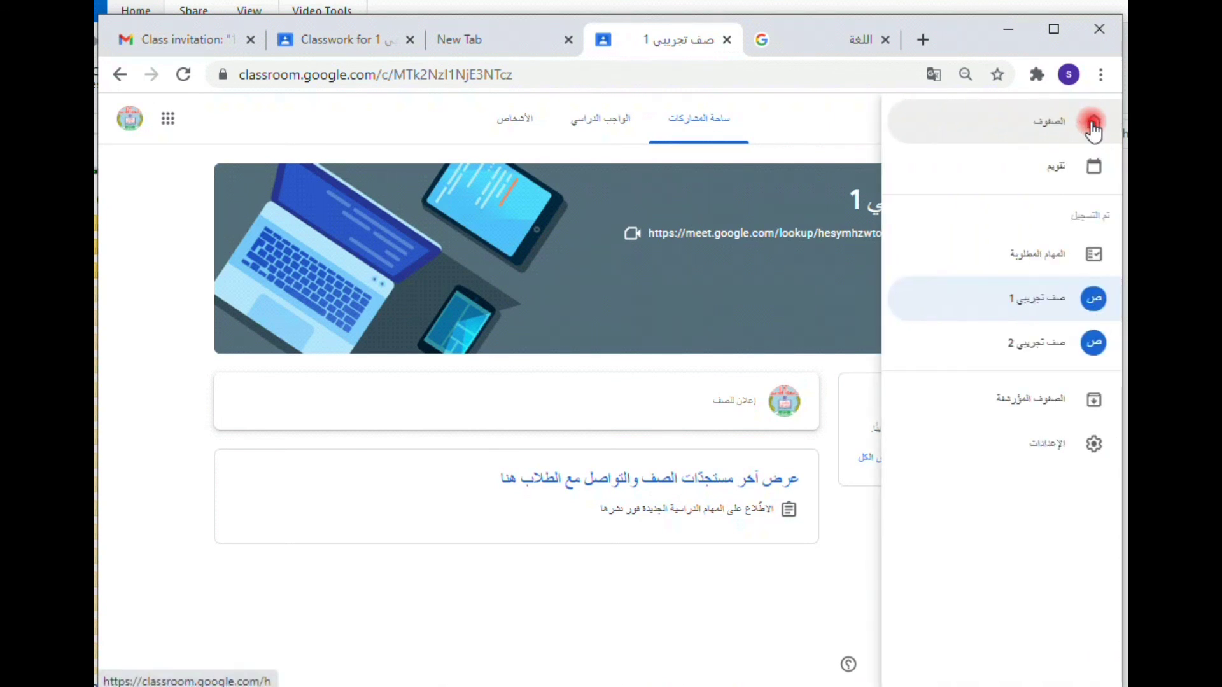
{"action": "left_click", "coordinate": [1094, 447]}
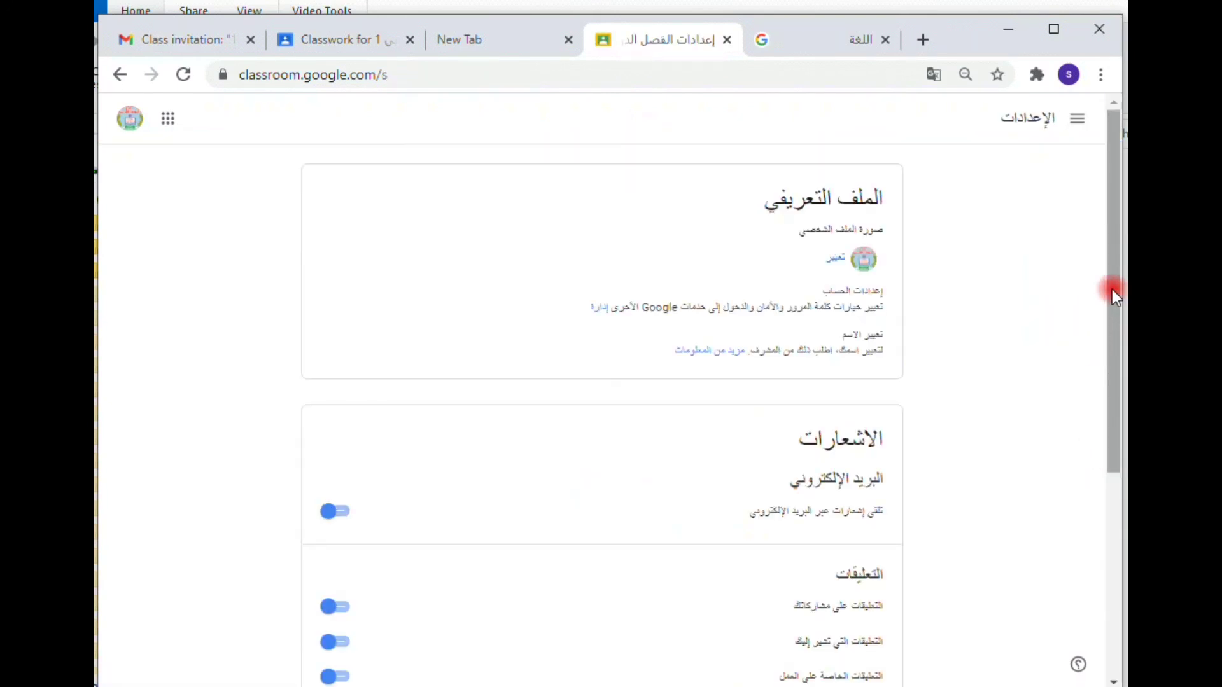
{"action": "left_click_drag", "start_coordinate": [1112, 290], "coordinate": [1083, 419]}
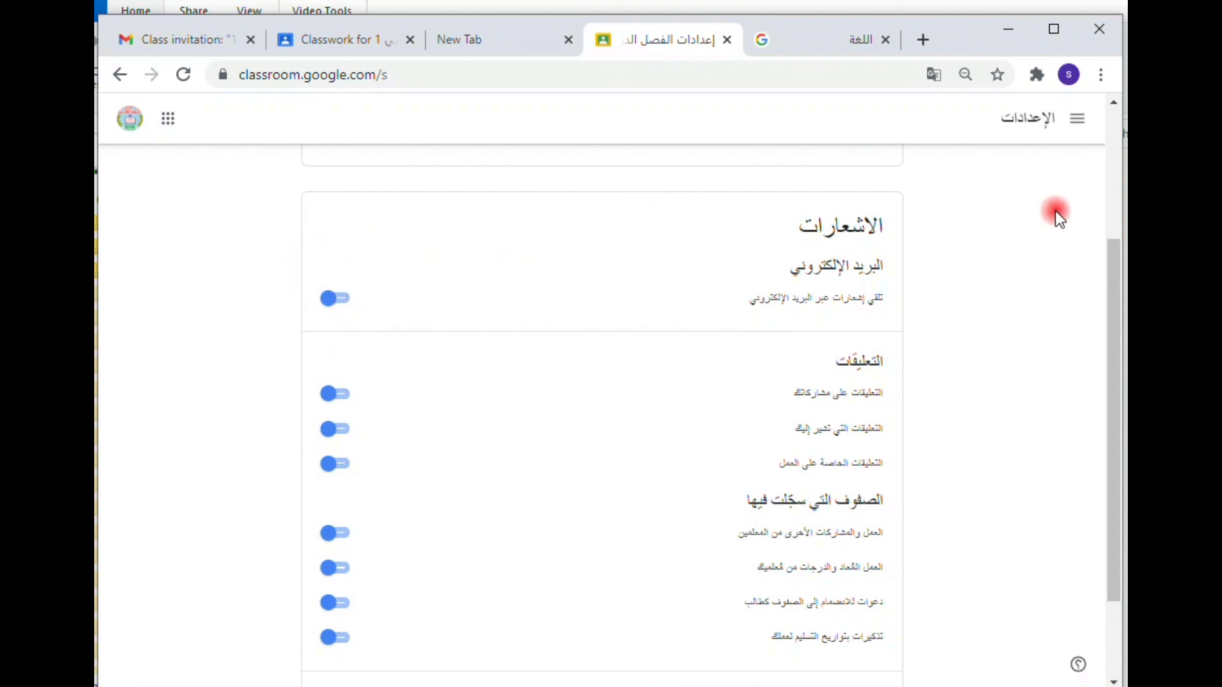
{"action": "left_click_drag", "start_coordinate": [1110, 267], "coordinate": [1098, 389]}
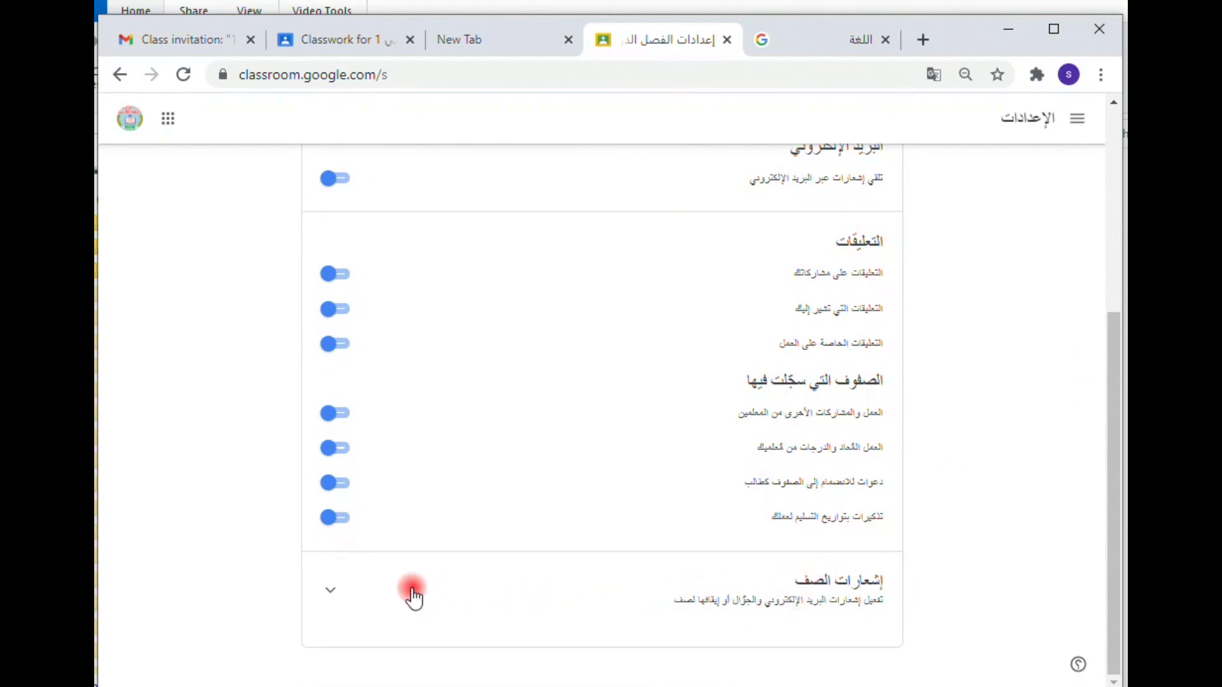
Expand the class notifications (إشعارات الصف) and examine the notification switches for "صف تجريبي 1" and "صف تجريبي 2"
{"action": "left_click", "coordinate": [329, 595]}
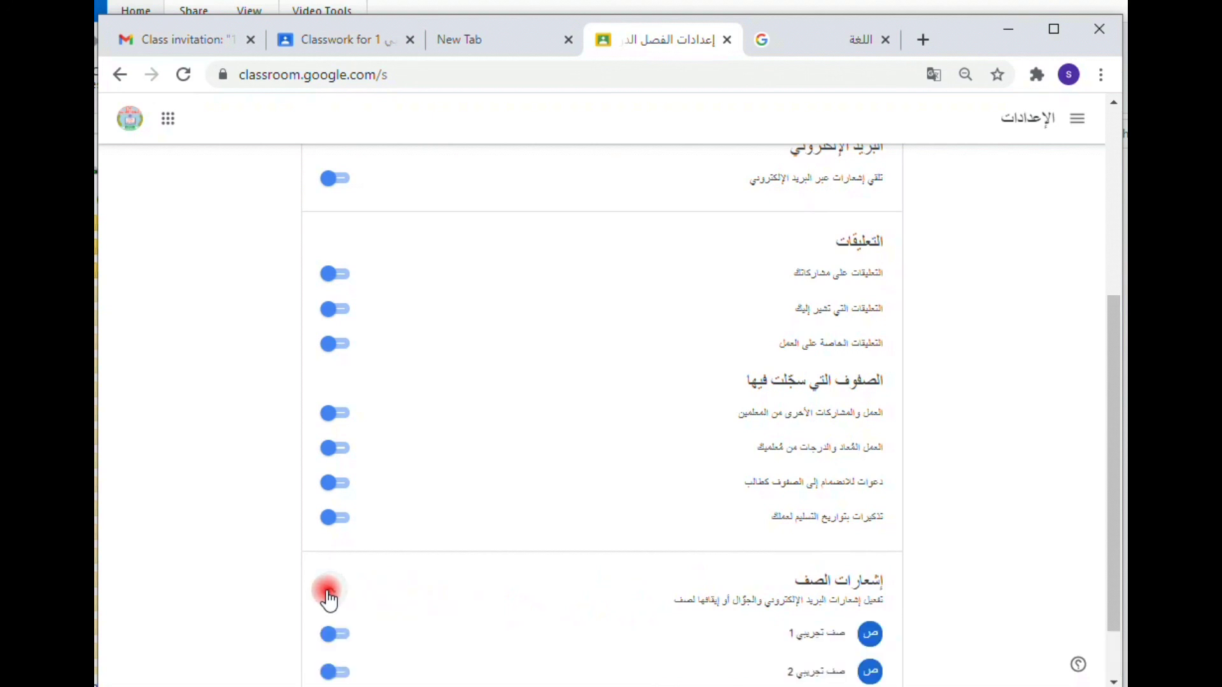
{"action": "scroll", "coordinate": [1108, 425], "scroll_direction": "down", "scroll_amount": 2}
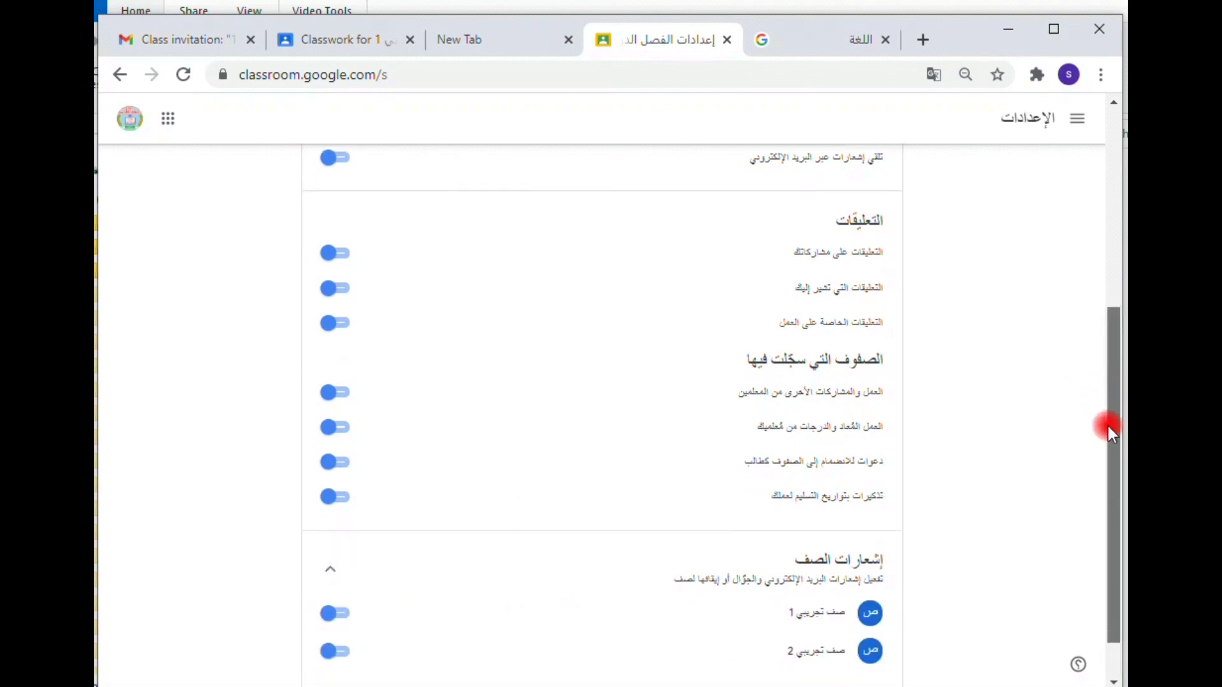
{"action": "left_click_drag", "start_coordinate": [1108, 426], "coordinate": [1098, 540]}
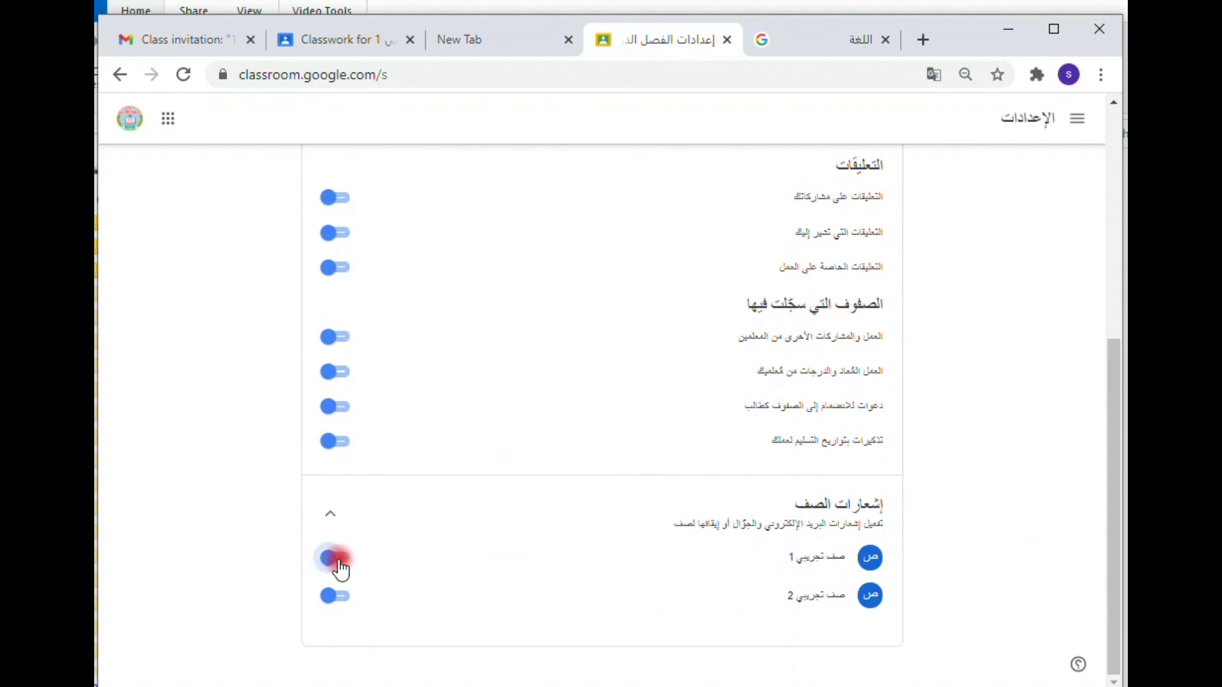
{"action": "left_click", "coordinate": [342, 587]}
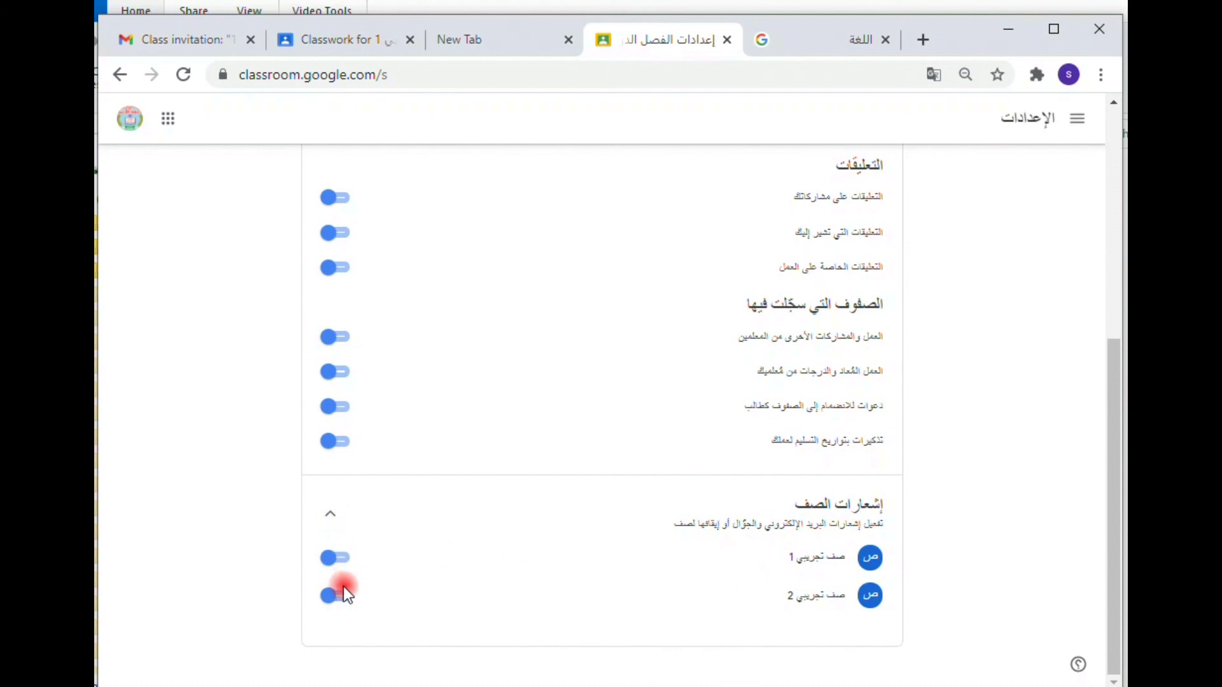
{"action": "left_click", "coordinate": [341, 561]}
{"action": "left_click_drag", "start_coordinate": [1110, 415], "coordinate": [1103, 378]}
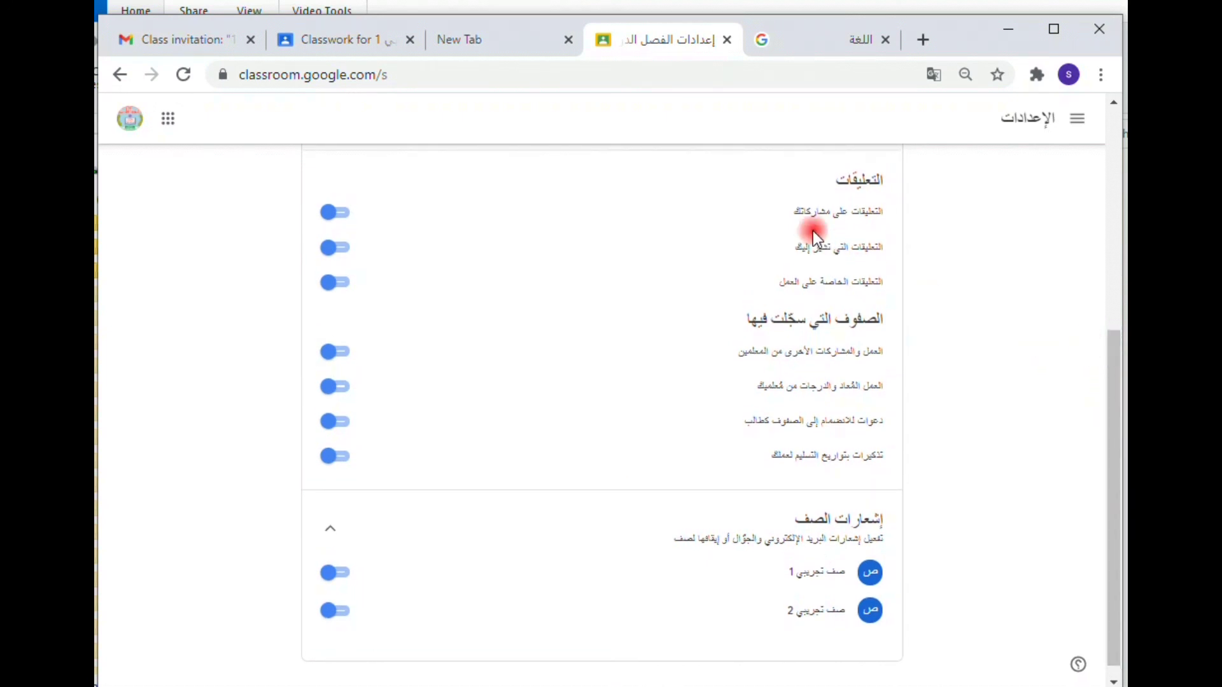